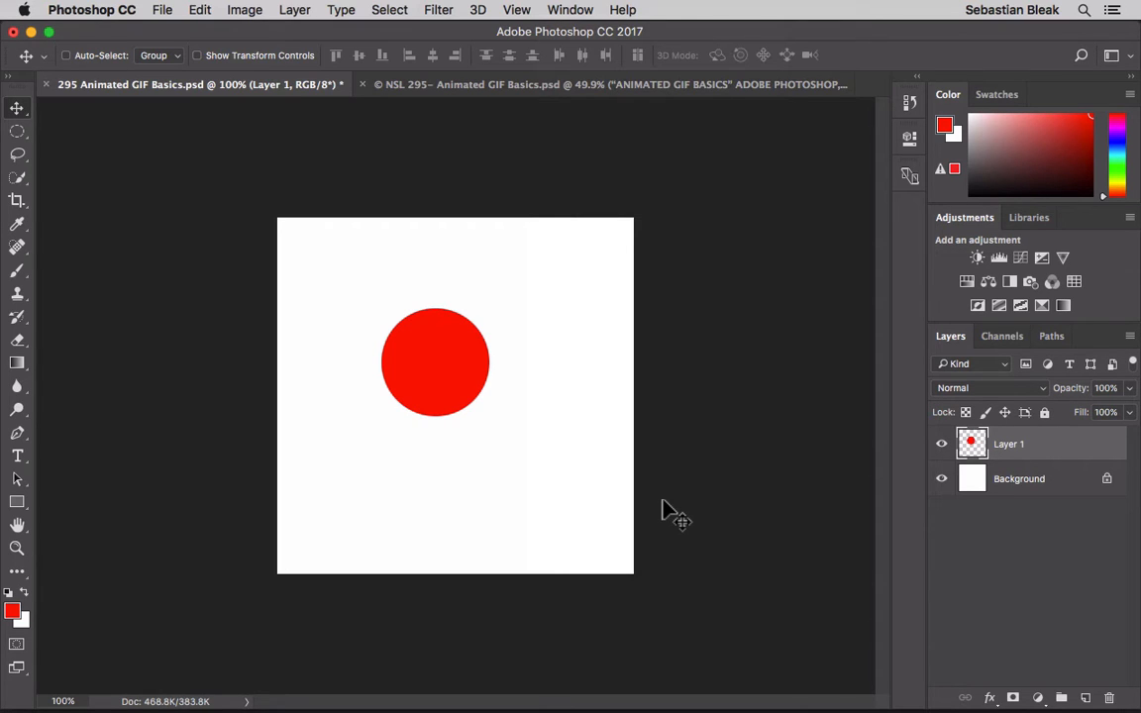
# - Center the red circle horizontally on the canvas and create a frame animation in the Timeline
pyautogui.moveTo(445, 375)
pyautogui.mouseDown()
pyautogui.moveTo(478, 373)
pyautogui.moveTo(448, 389)
pyautogui.moveTo(465, 371)
pyautogui.mouseUp()
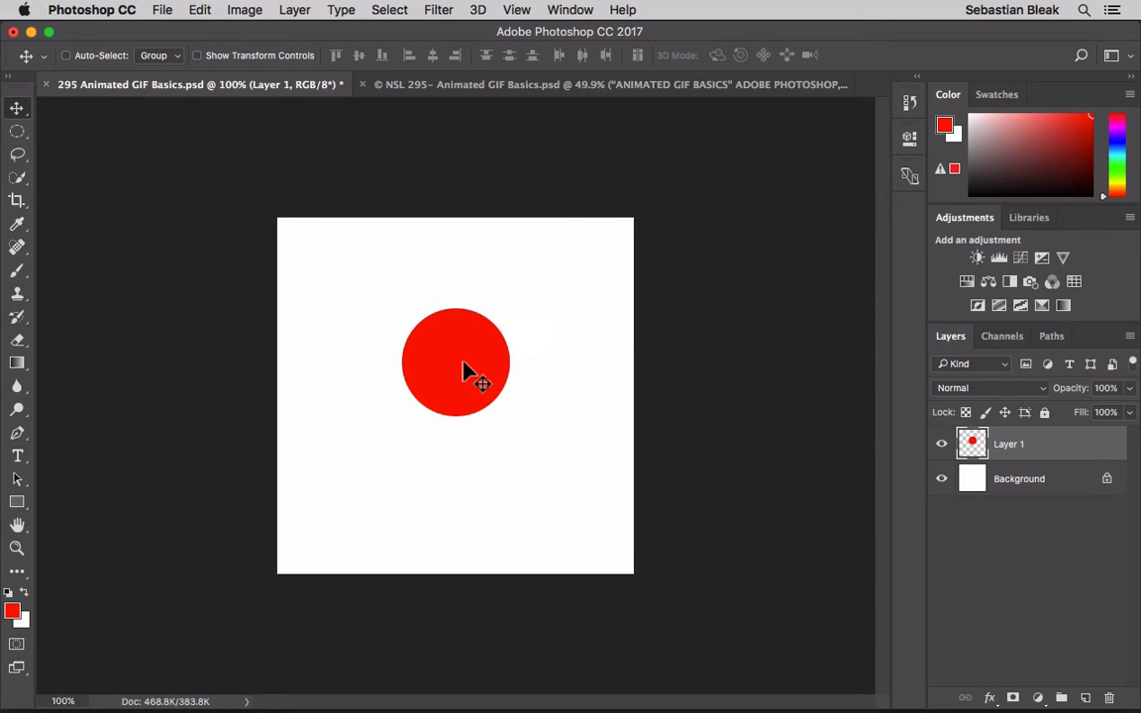
pyautogui.click(570, 10)
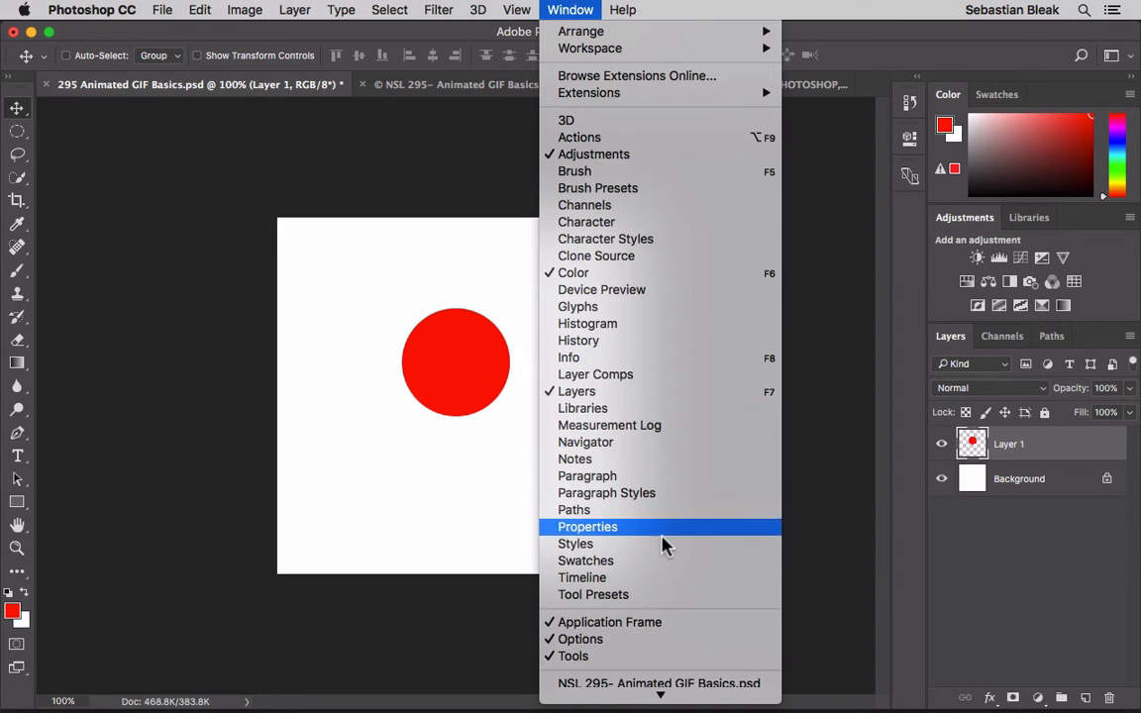
pyautogui.click(661, 581)
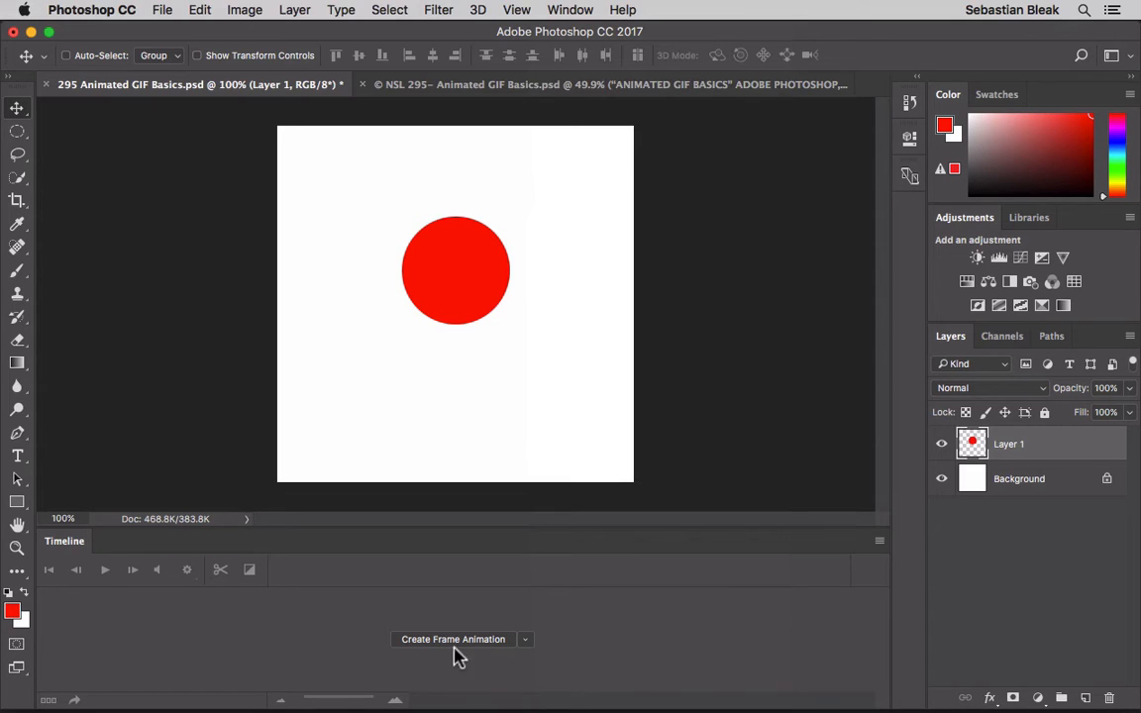
pyautogui.click(526, 640)
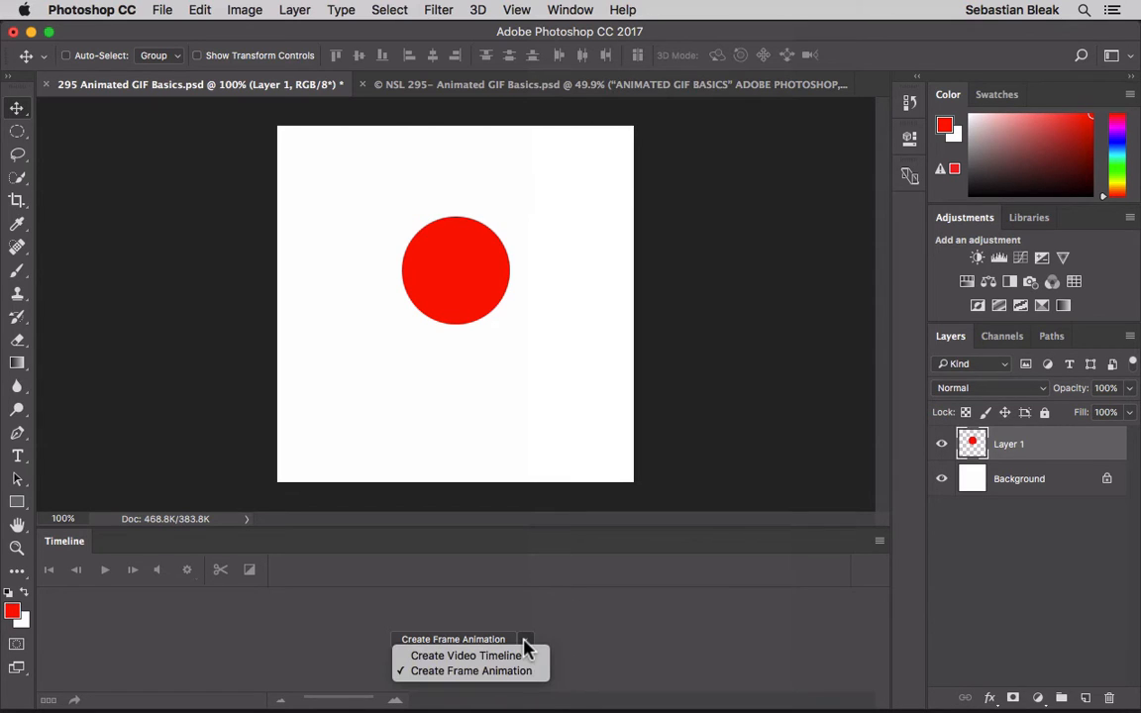
pyautogui.click(531, 655)
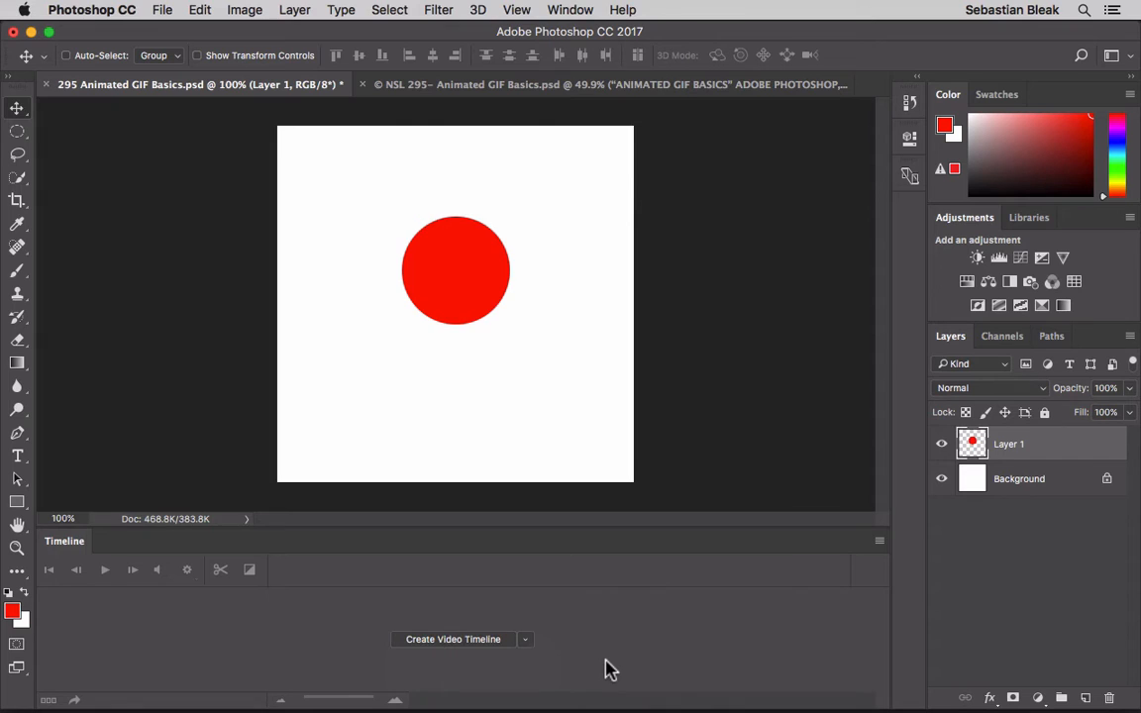
pyautogui.click(525, 640)
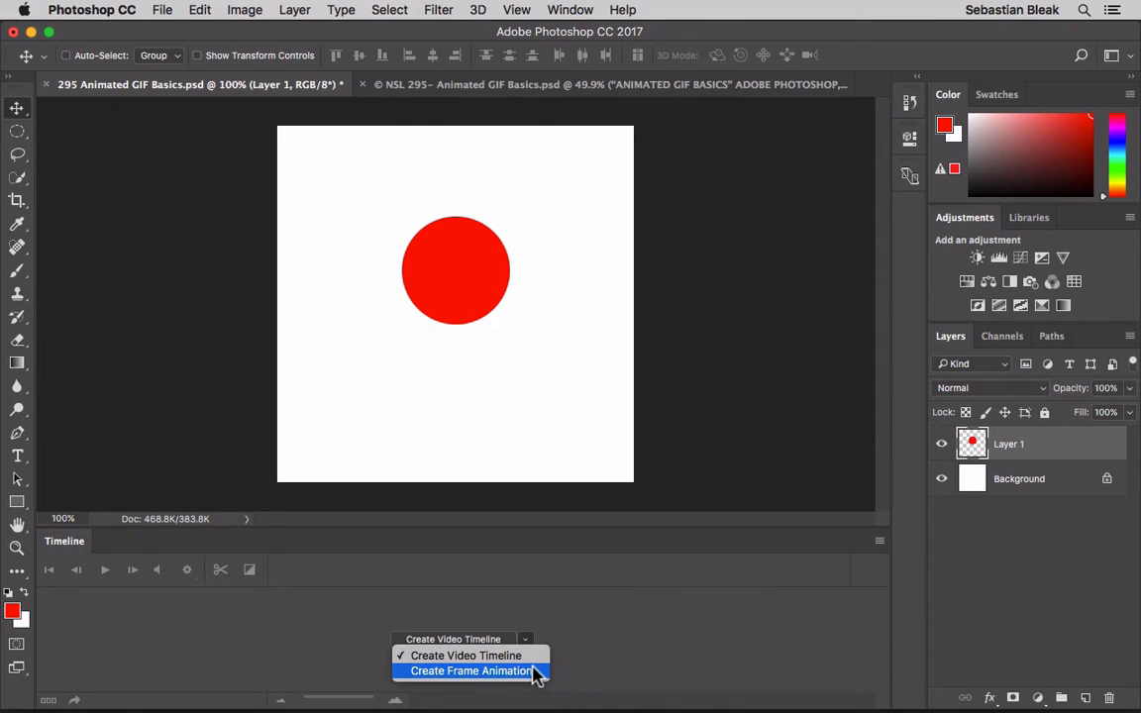
pyautogui.click(536, 672)
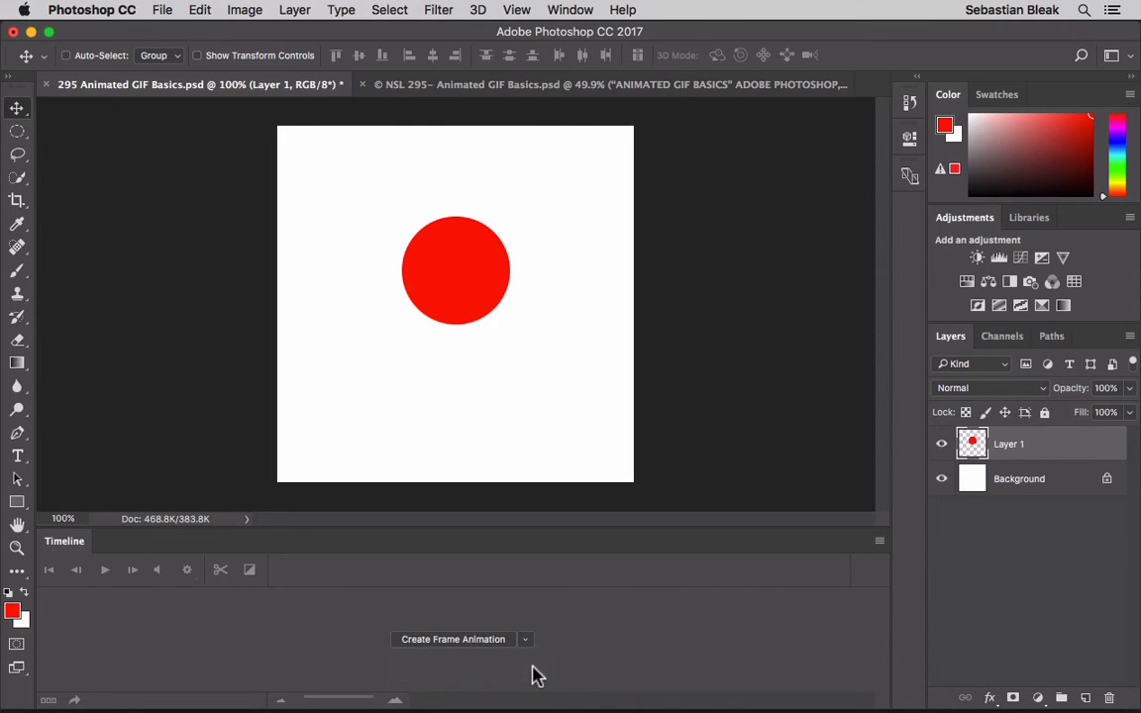
pyautogui.click(480, 640)
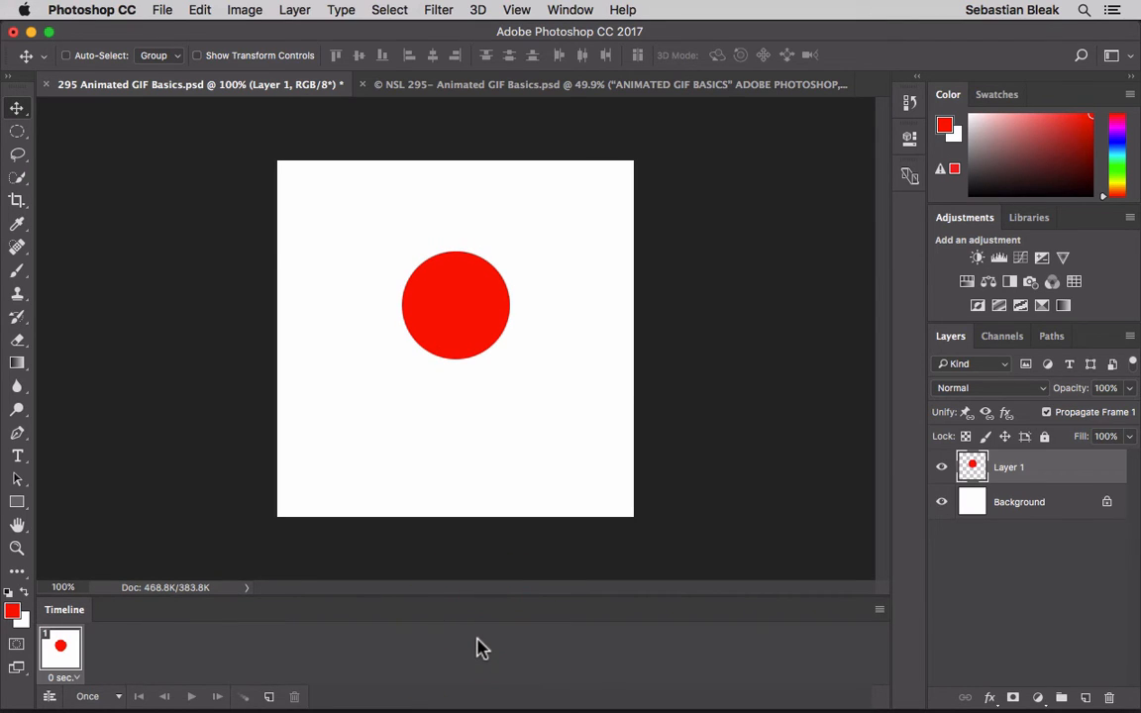
# - Lower the circle slightly in frame 1, and in a duplicate of that frame move it straight down to the canvas's bottom edge
pyautogui.click(462, 283)
pyautogui.moveTo(462, 283)
pyautogui.mouseDown()
pyautogui.moveTo(494, 306)
pyautogui.moveTo(432, 321)
pyautogui.moveTo(478, 308)
pyautogui.moveTo(466, 298)
pyautogui.mouseUp()
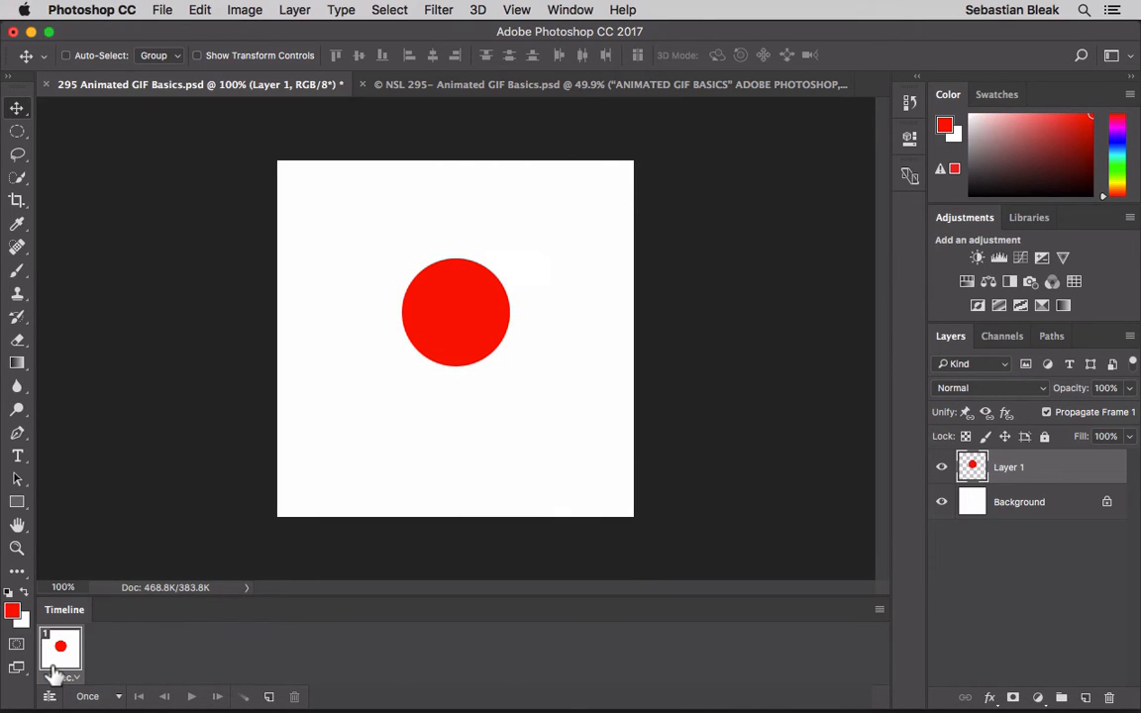
pyautogui.click(268, 697)
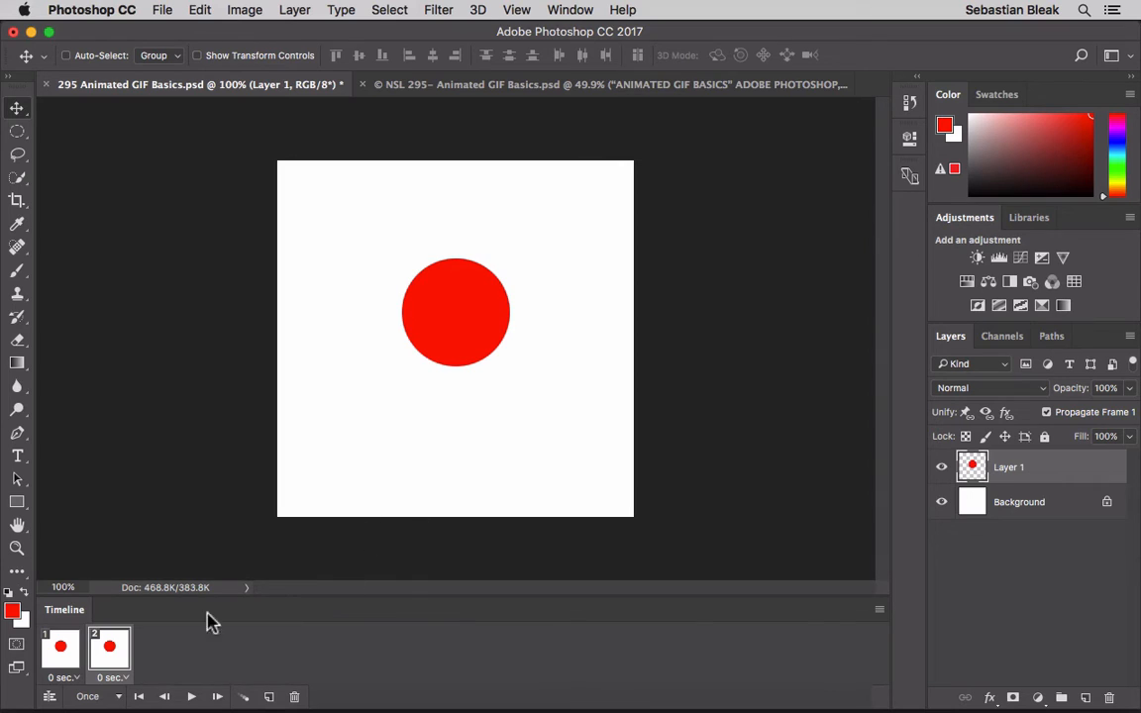
pyautogui.click(119, 648)
pyautogui.moveTo(451, 347); pyautogui.dragTo(452, 488)
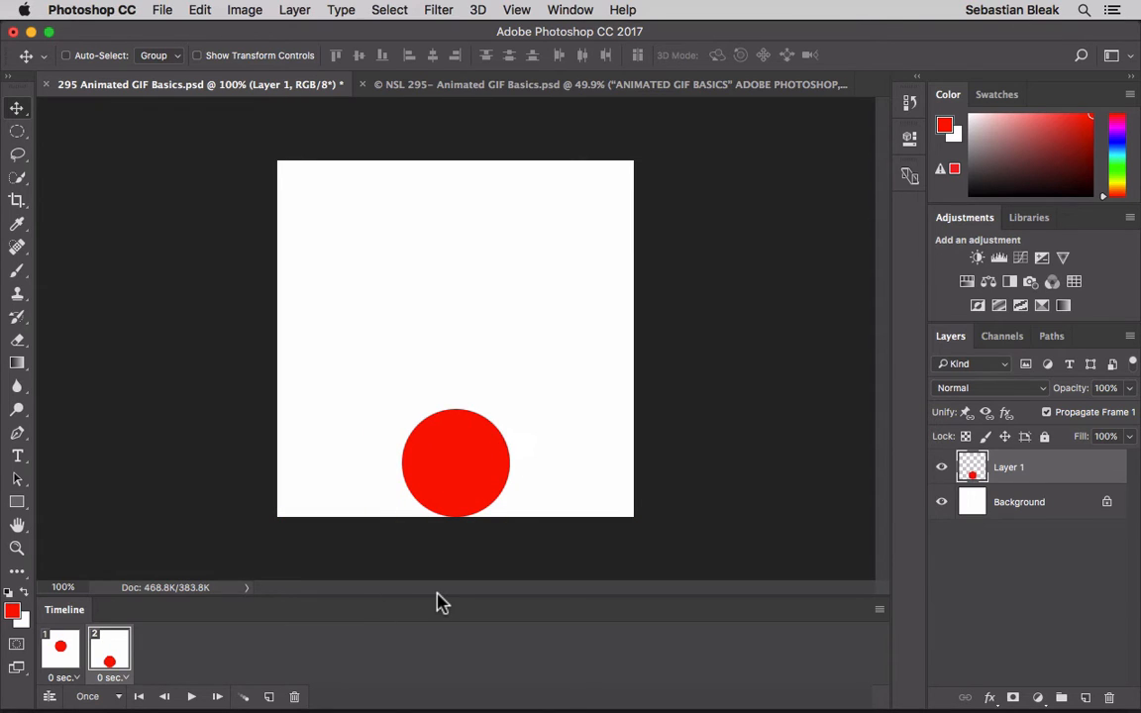
# - Duplicate frame 2, move the circle straight up to the canvas's top edge in the copy, and review the three frames
pyautogui.click(267, 697)
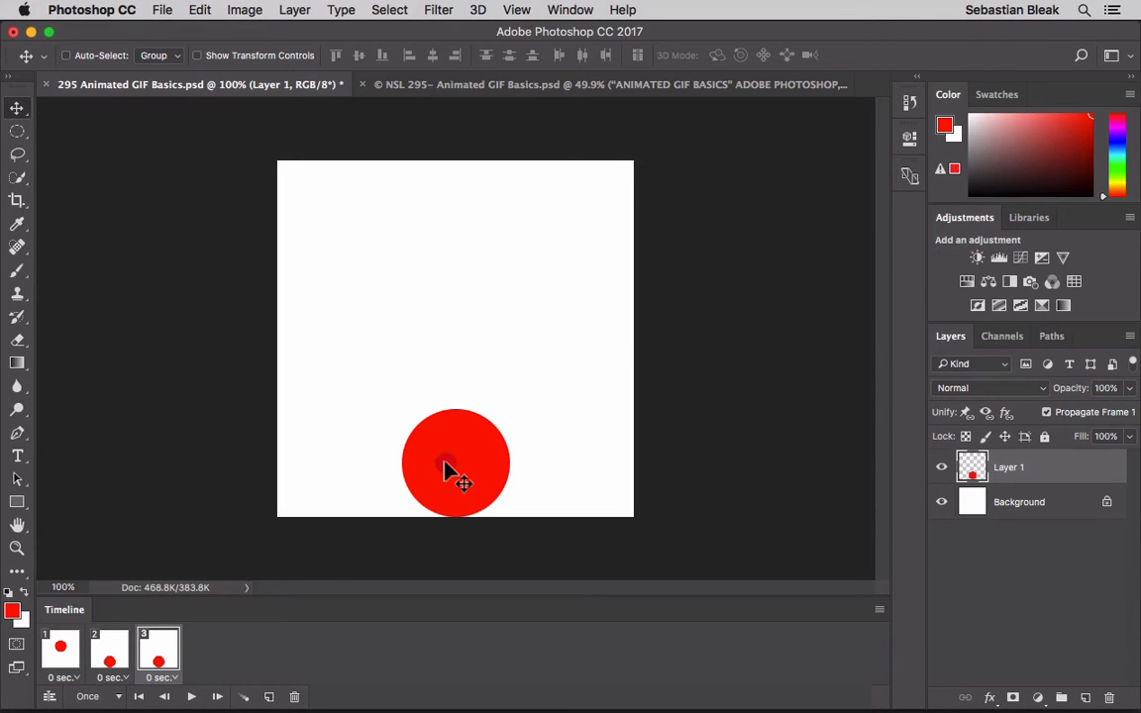
pyautogui.moveTo(444, 469); pyautogui.dragTo(451, 222)
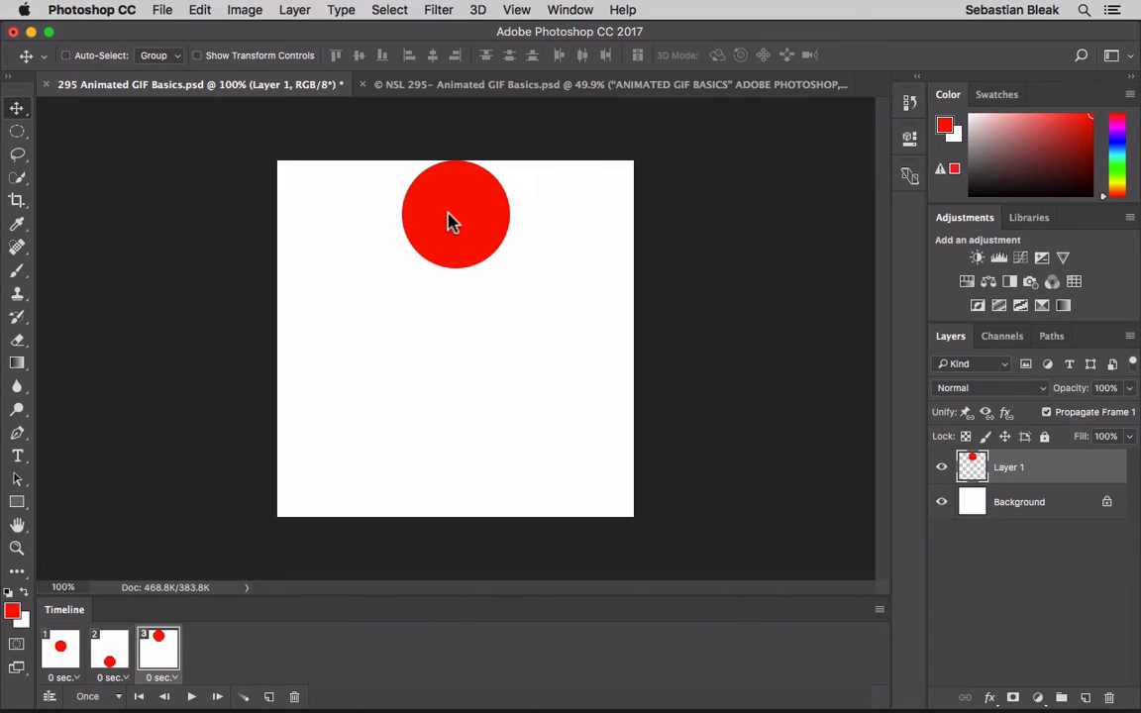
pyautogui.click(64, 646)
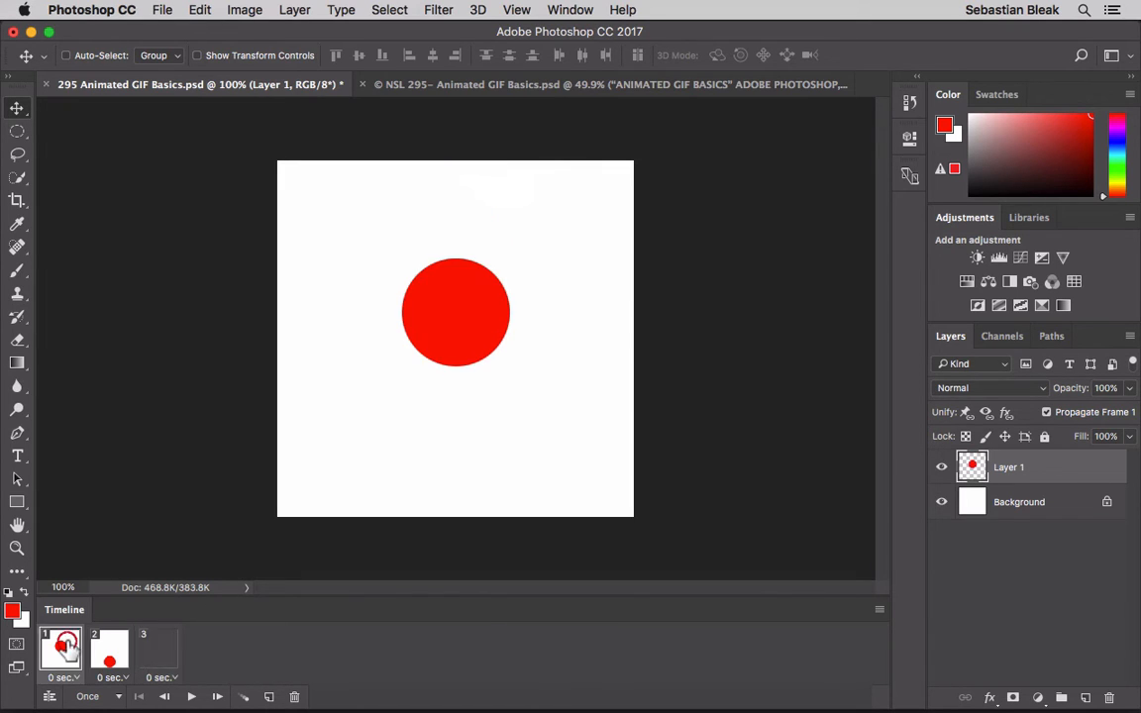
pyautogui.click(109, 652)
pyautogui.click(151, 659)
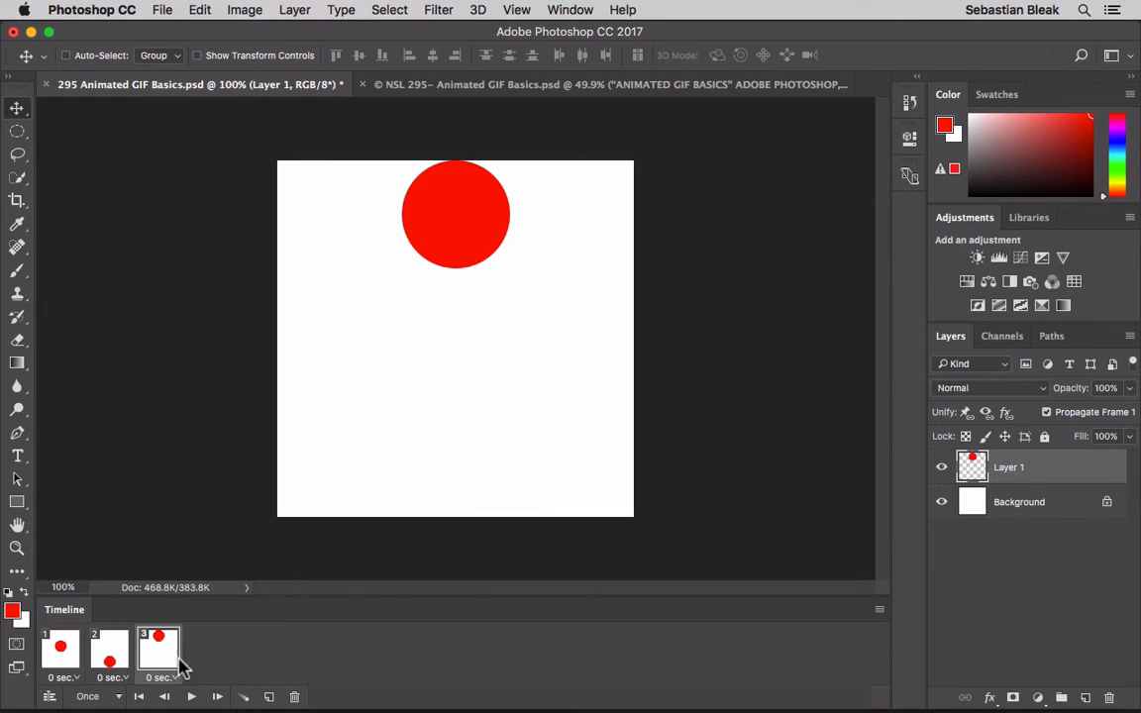
# - Tween frame 1 with the next frame, adding 5 frames for all layers with position, opacity and effects included
pyautogui.click(59, 652)
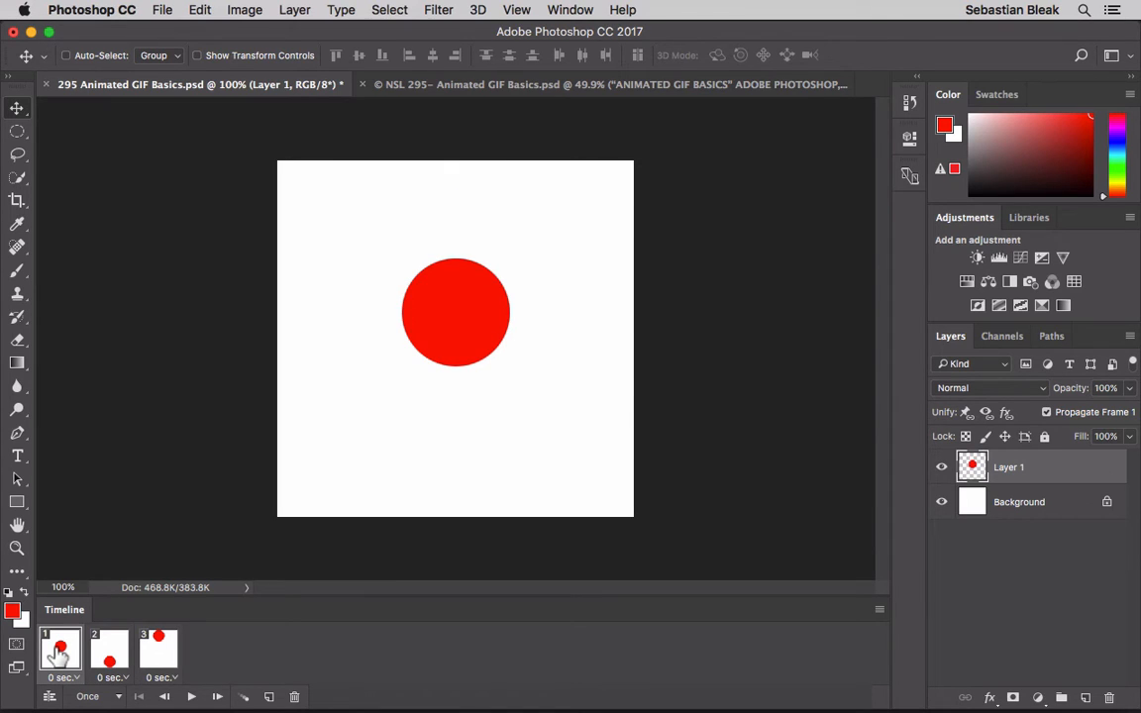
pyautogui.click(247, 698)
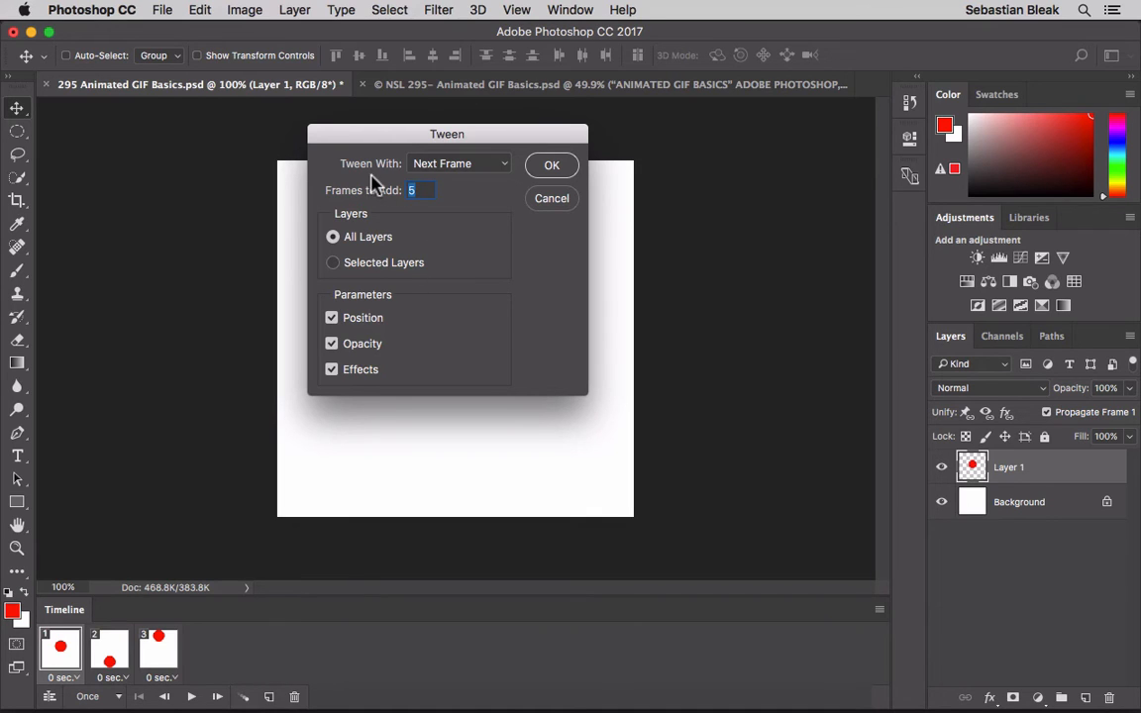
pyautogui.click(496, 170)
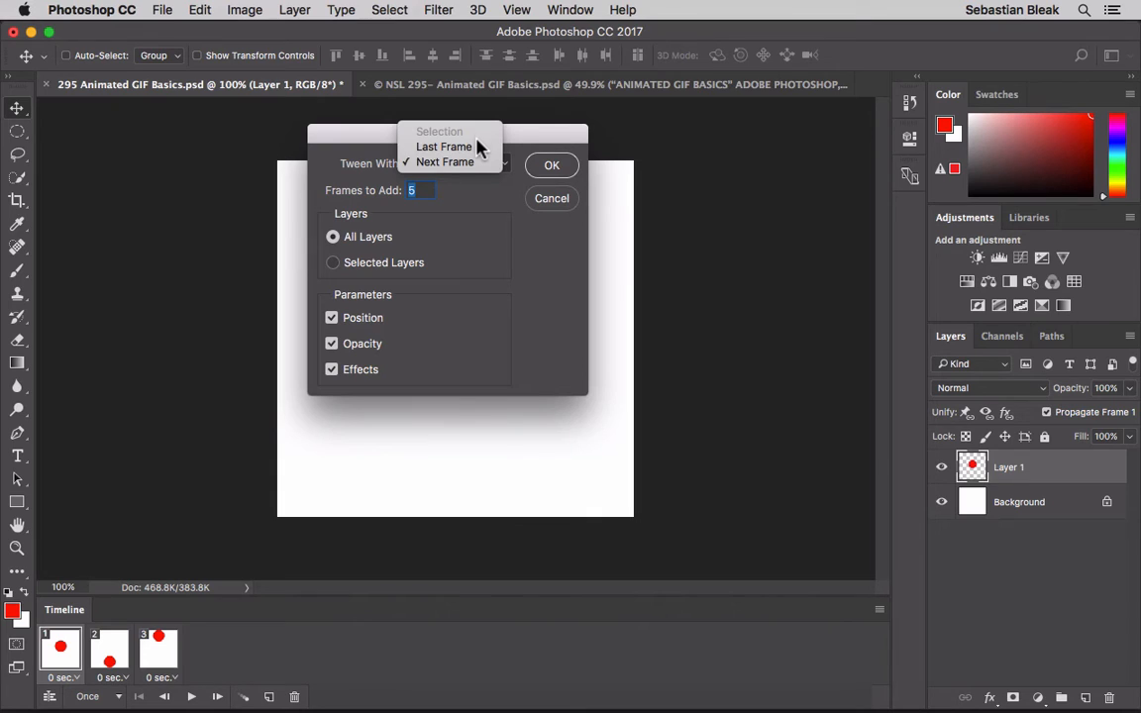
pyautogui.click(480, 170)
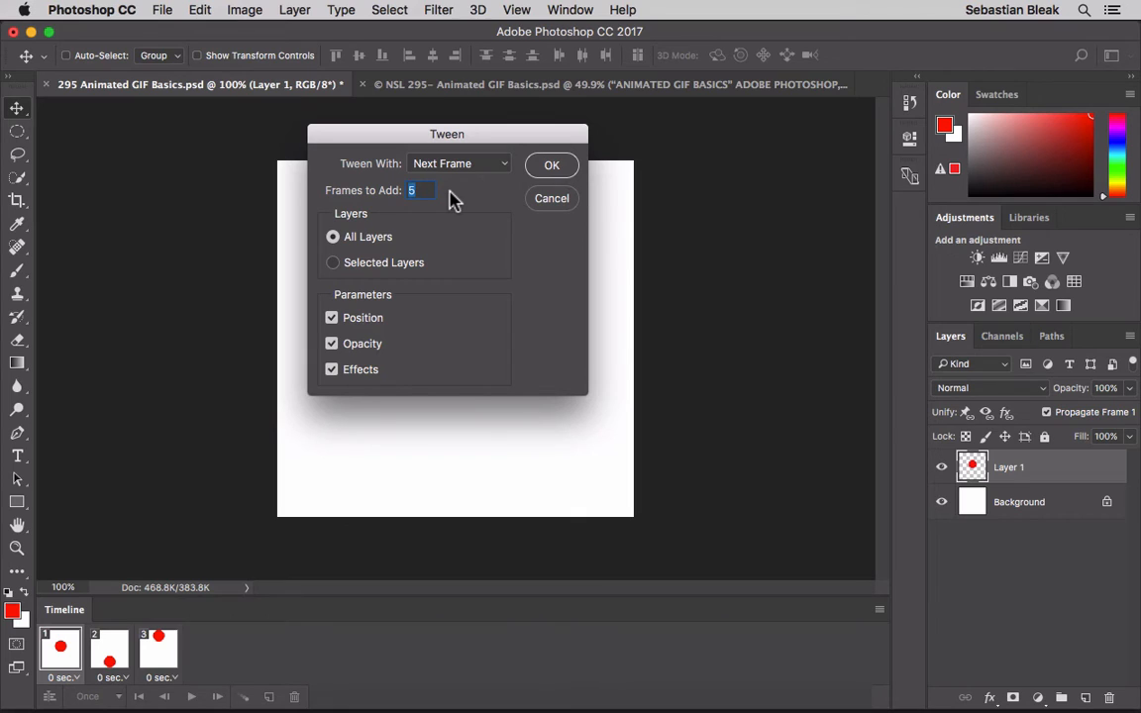
pyautogui.click(415, 266)
pyautogui.click(376, 237)
pyautogui.click(549, 165)
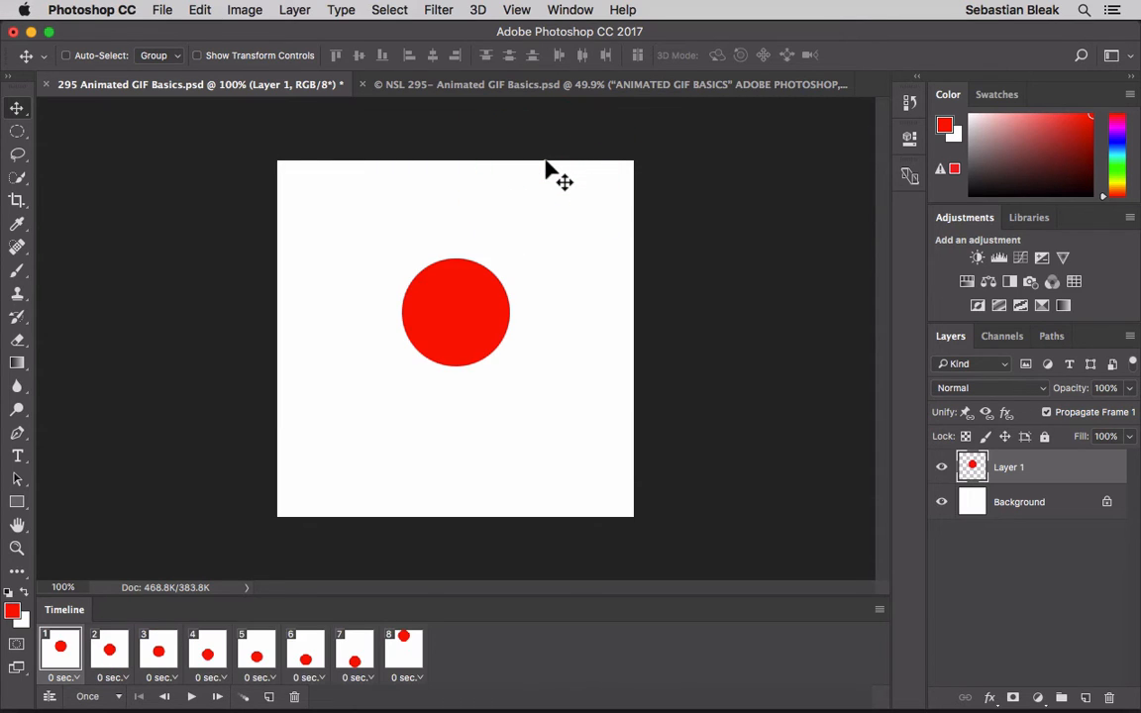
# - Examine the circle's position in frames 2 through 8 one after another
pyautogui.click(107, 652)
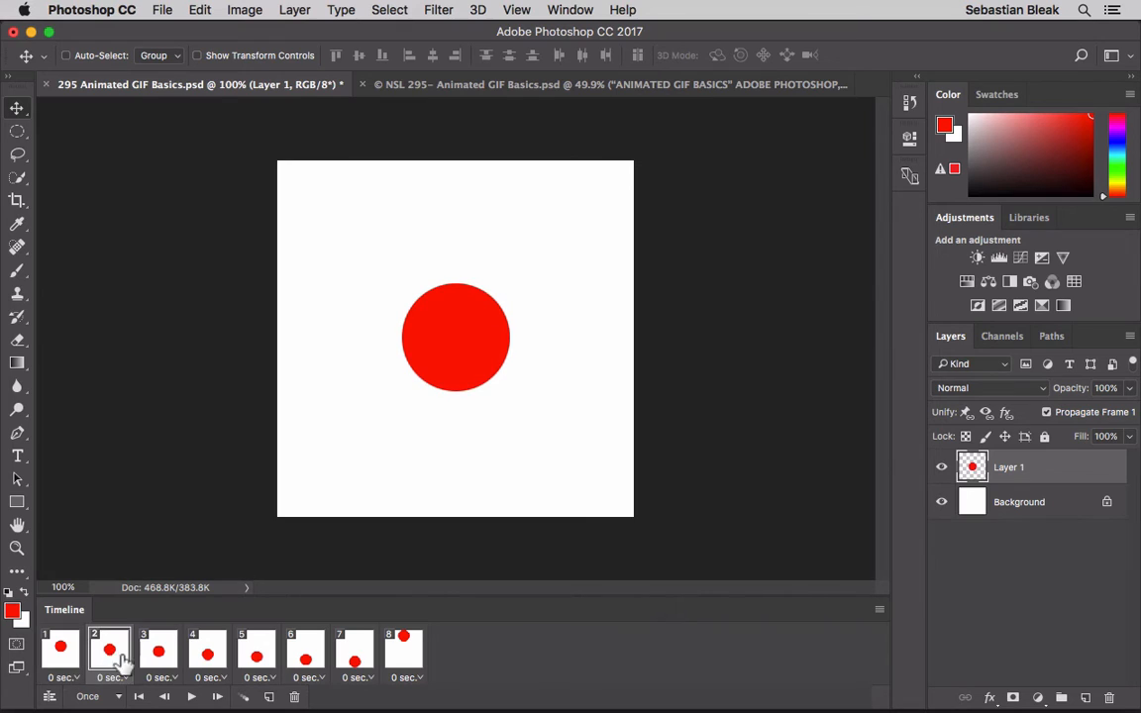
pyautogui.click(148, 661)
pyautogui.click(205, 656)
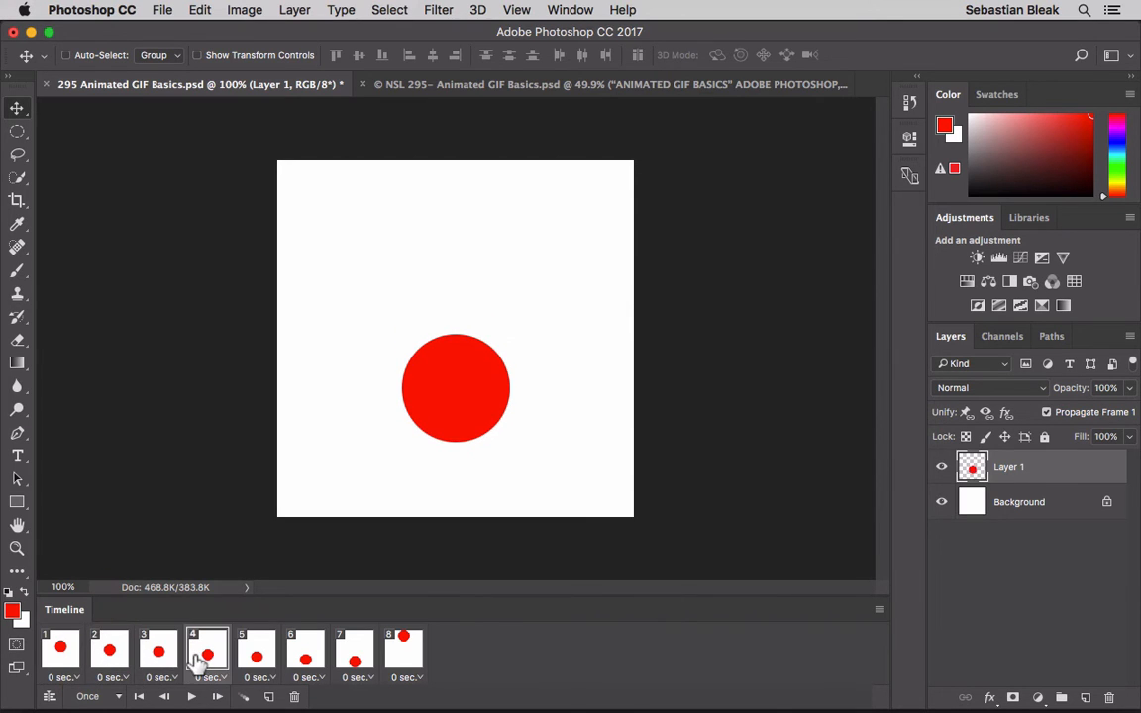
pyautogui.click(256, 659)
pyautogui.click(303, 656)
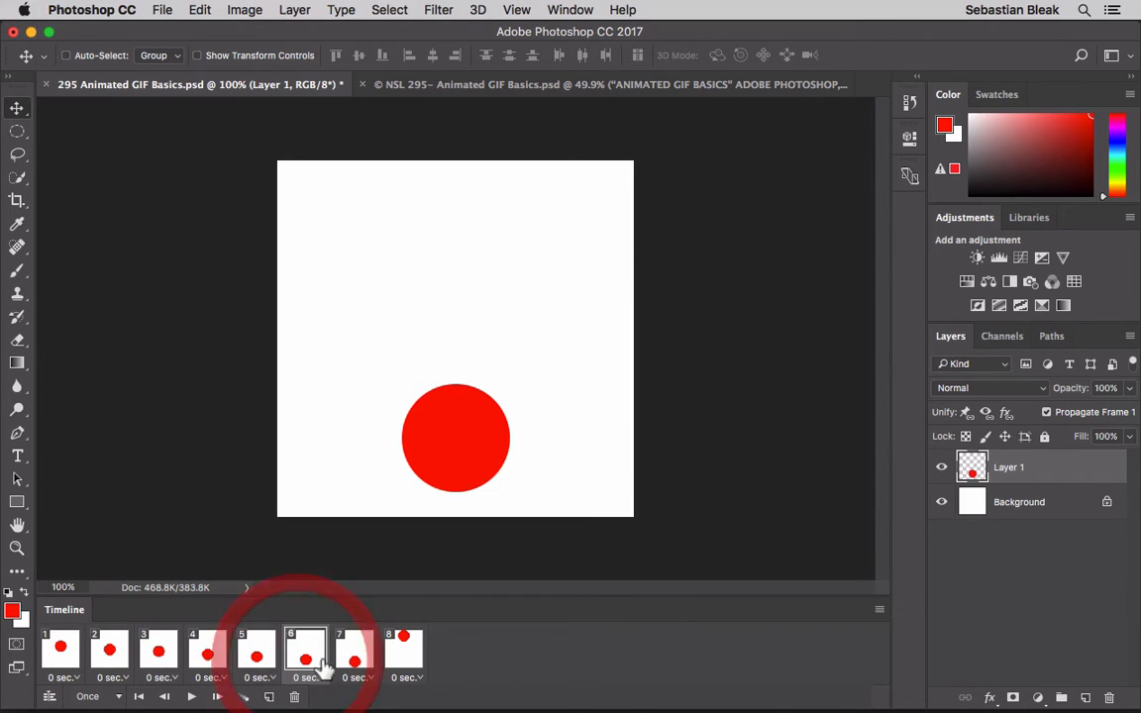
pyautogui.click(352, 669)
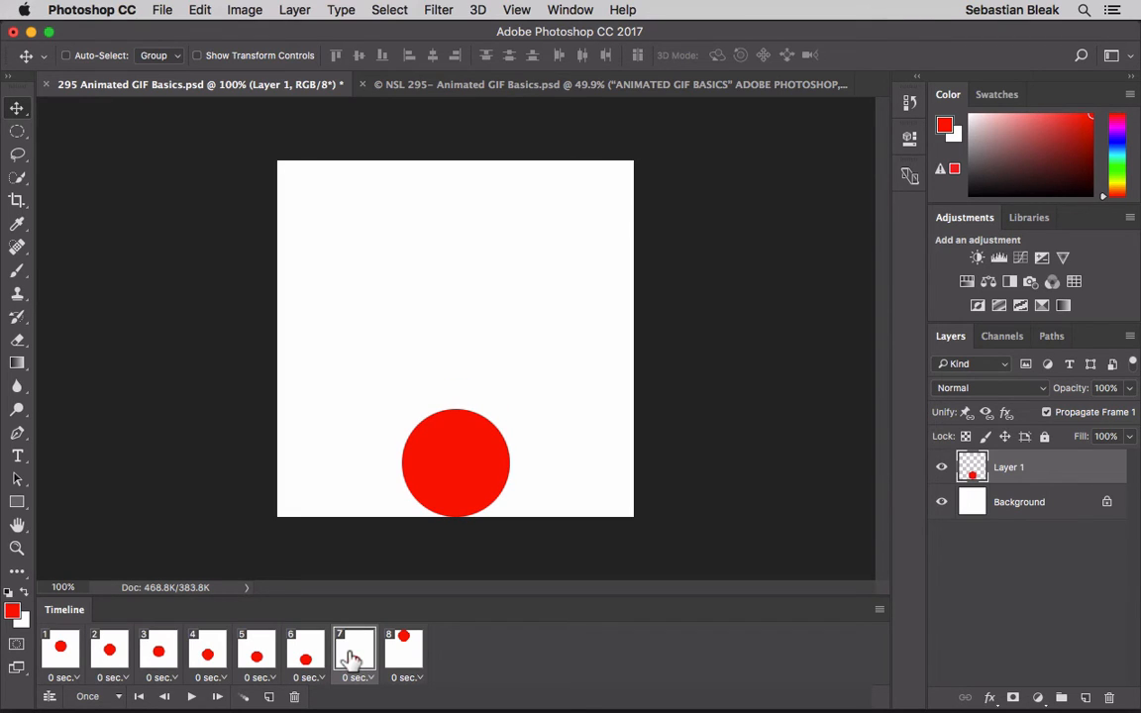
pyautogui.click(351, 659)
pyautogui.click(397, 656)
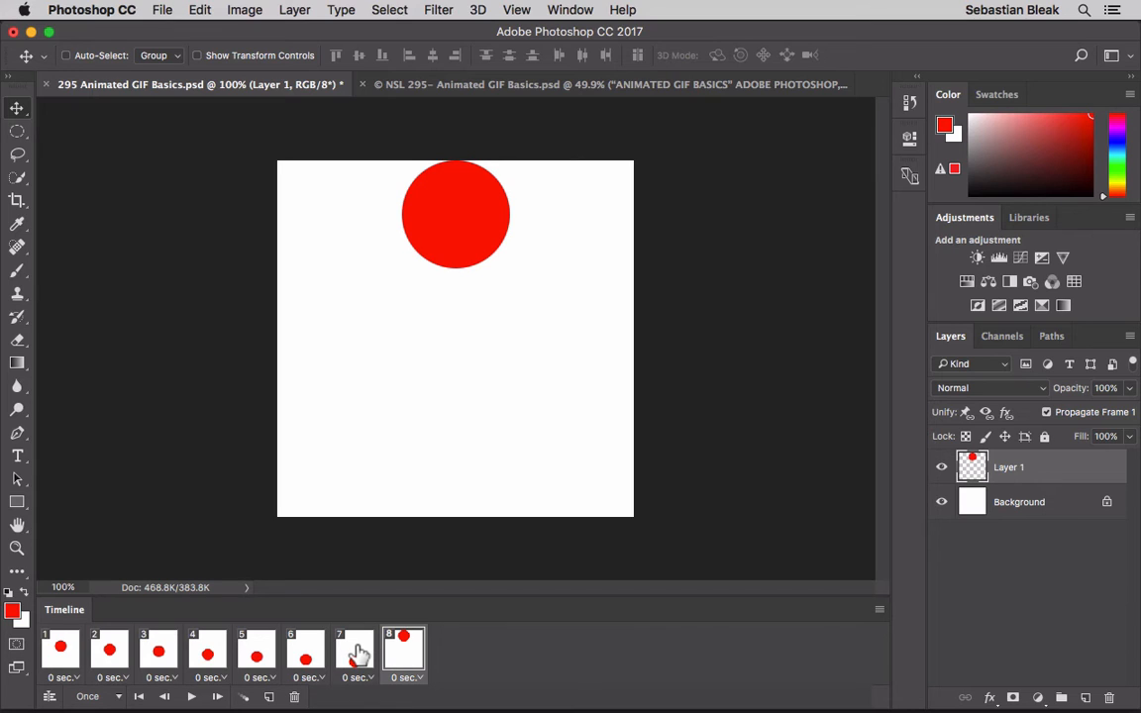
# - Tween frame 7 with the next frame, adding 5 frames for all layers
pyautogui.click(357, 654)
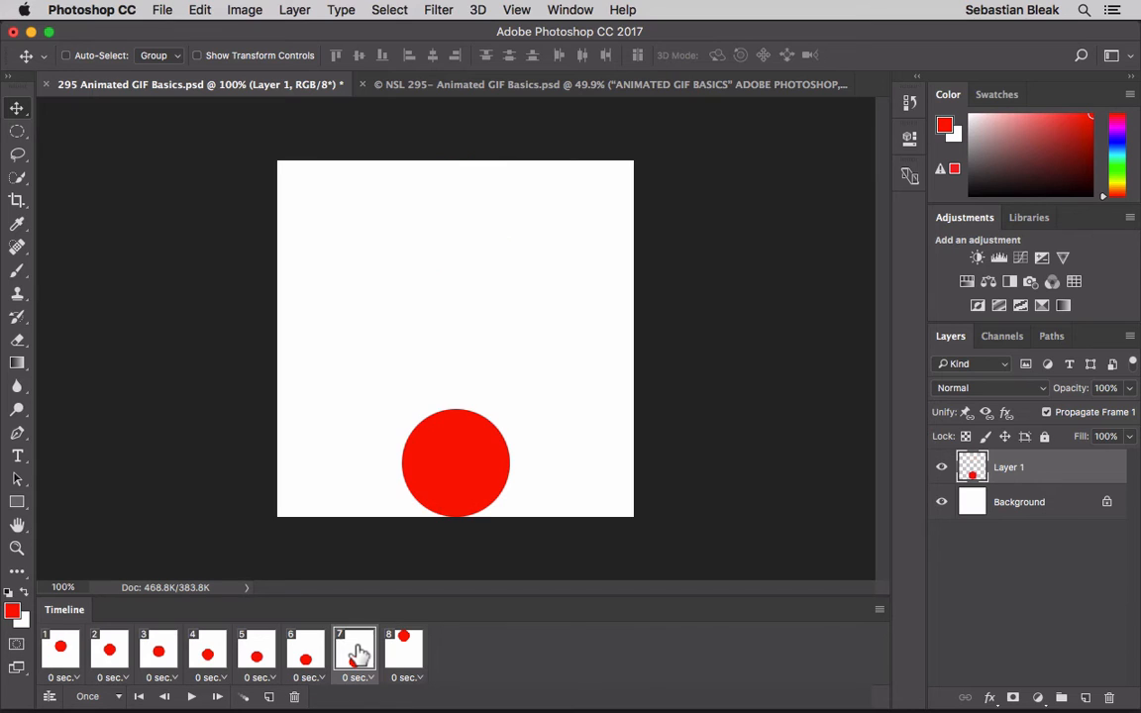
pyautogui.click(243, 696)
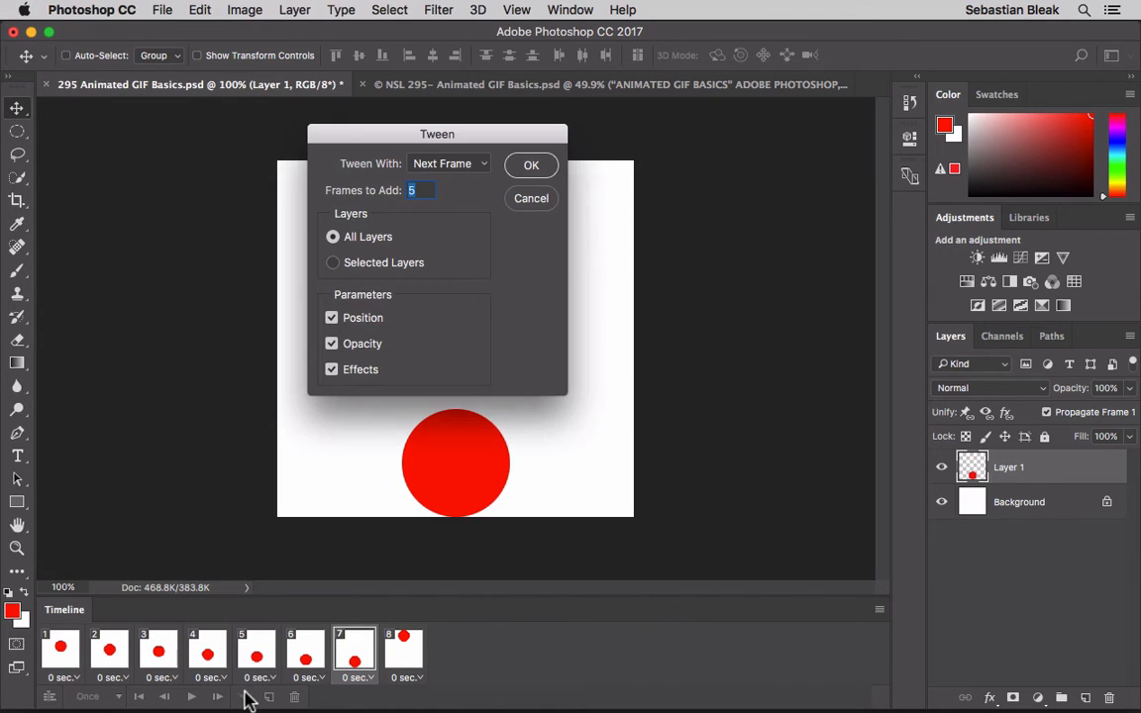
pyautogui.click(530, 165)
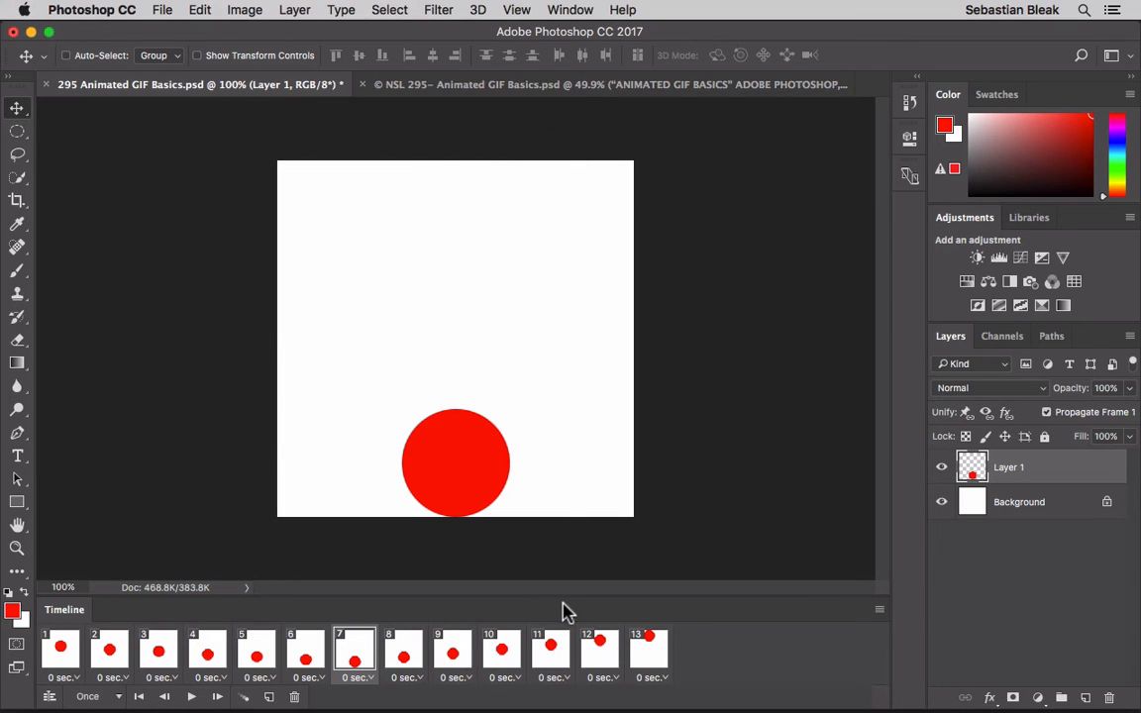
# - Tween frame 13 with the first frame, adding 5 frames for all layers, and check the last frame of the sequence
pyautogui.click(650, 651)
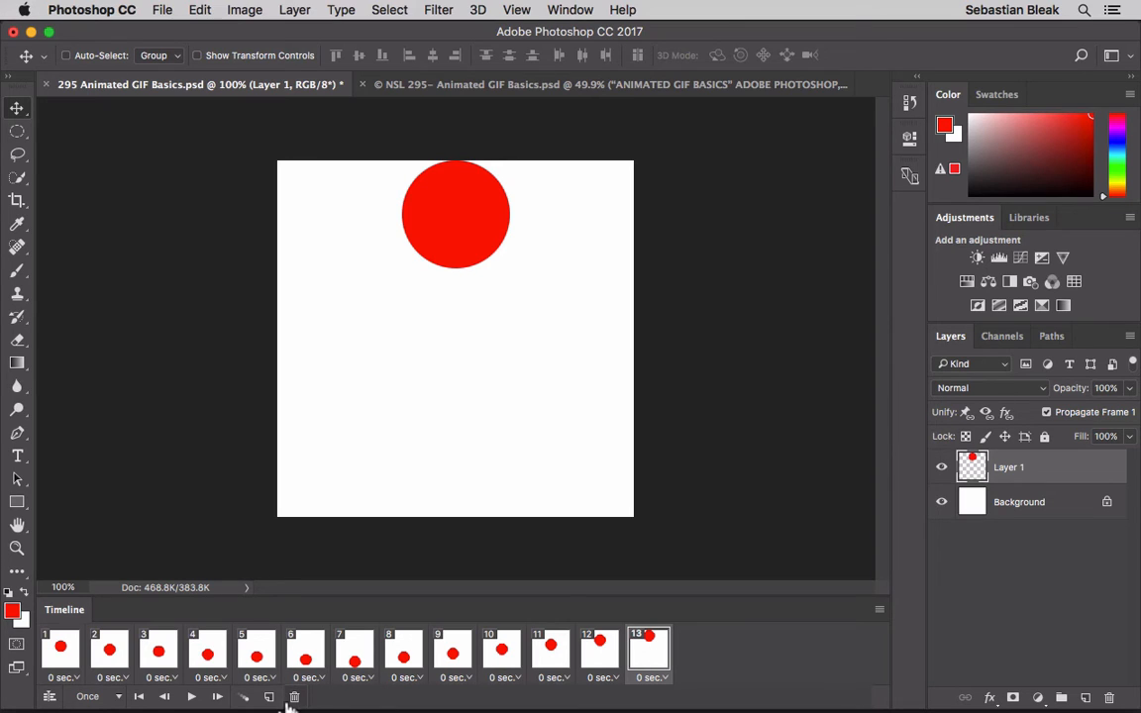
pyautogui.click(247, 697)
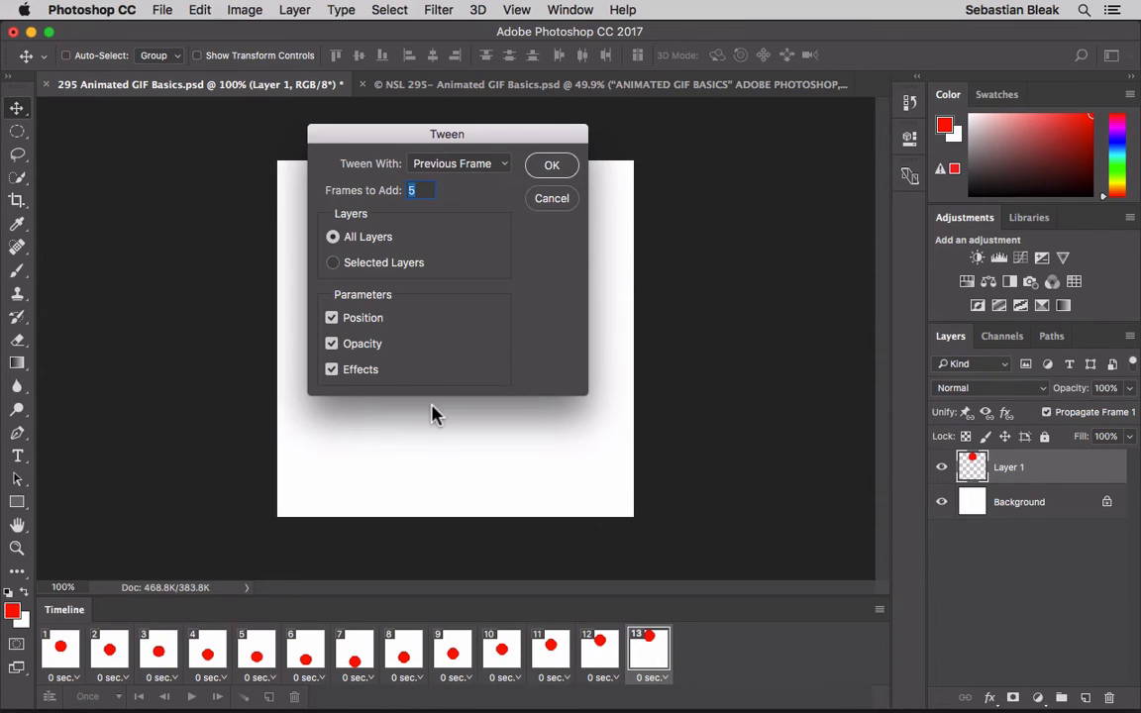
pyautogui.click(501, 169)
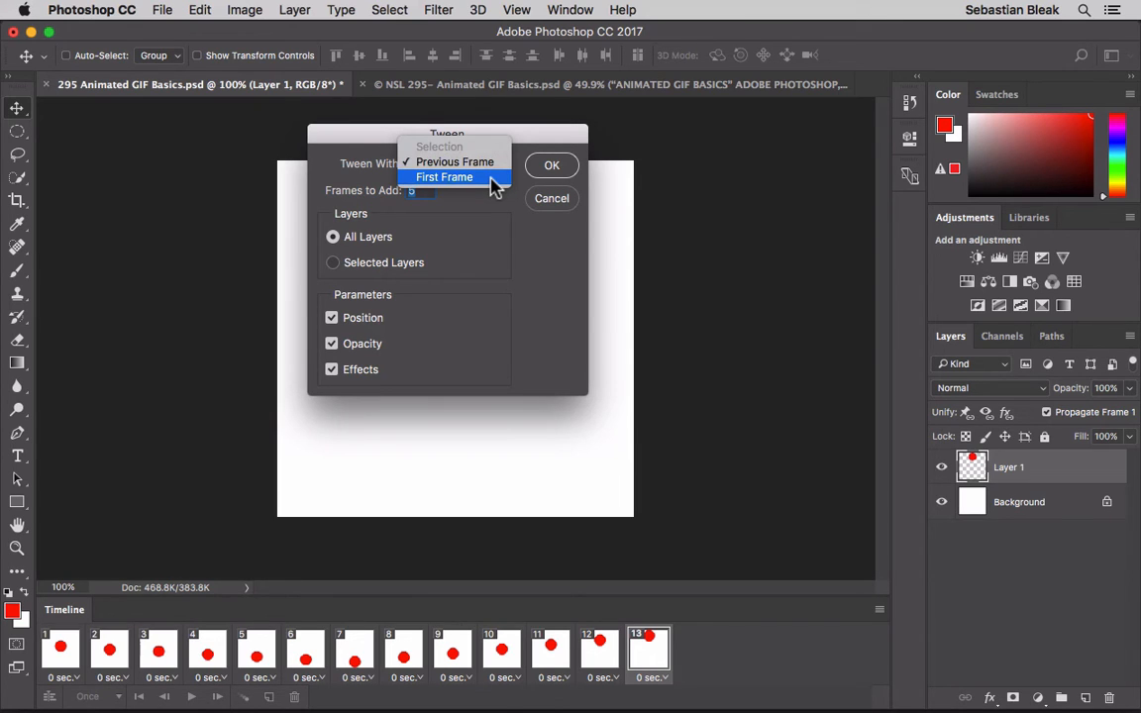
pyautogui.click(492, 183)
pyautogui.click(552, 166)
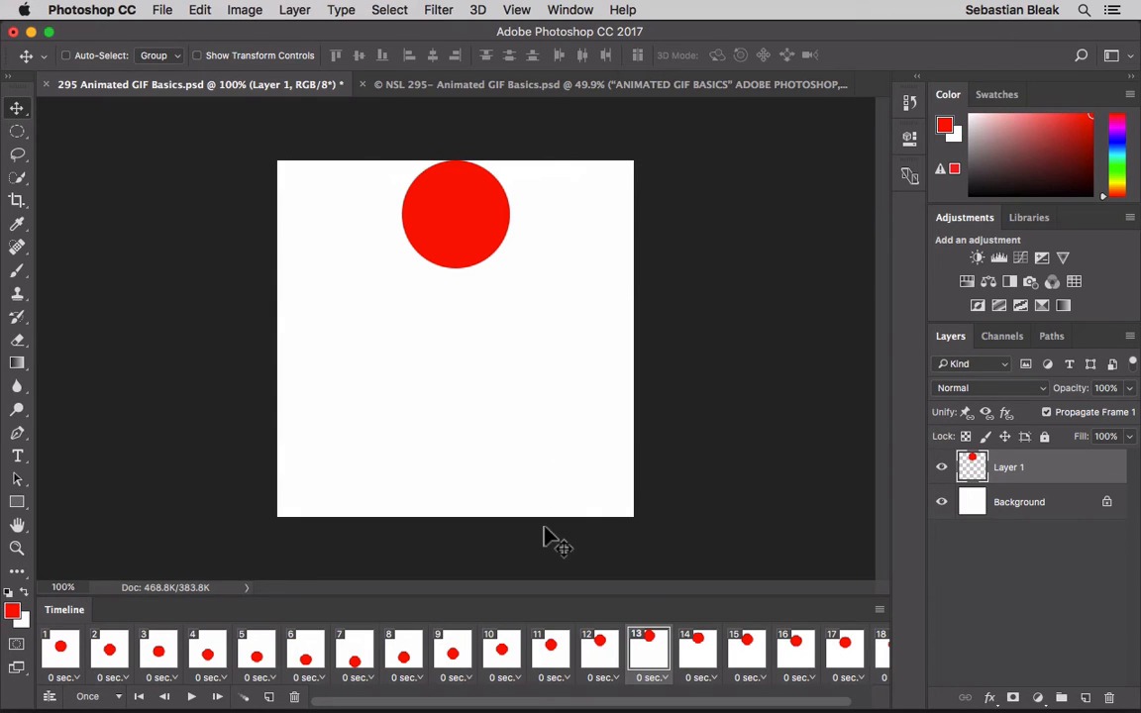
pyautogui.hscroll(2, 634, 653)
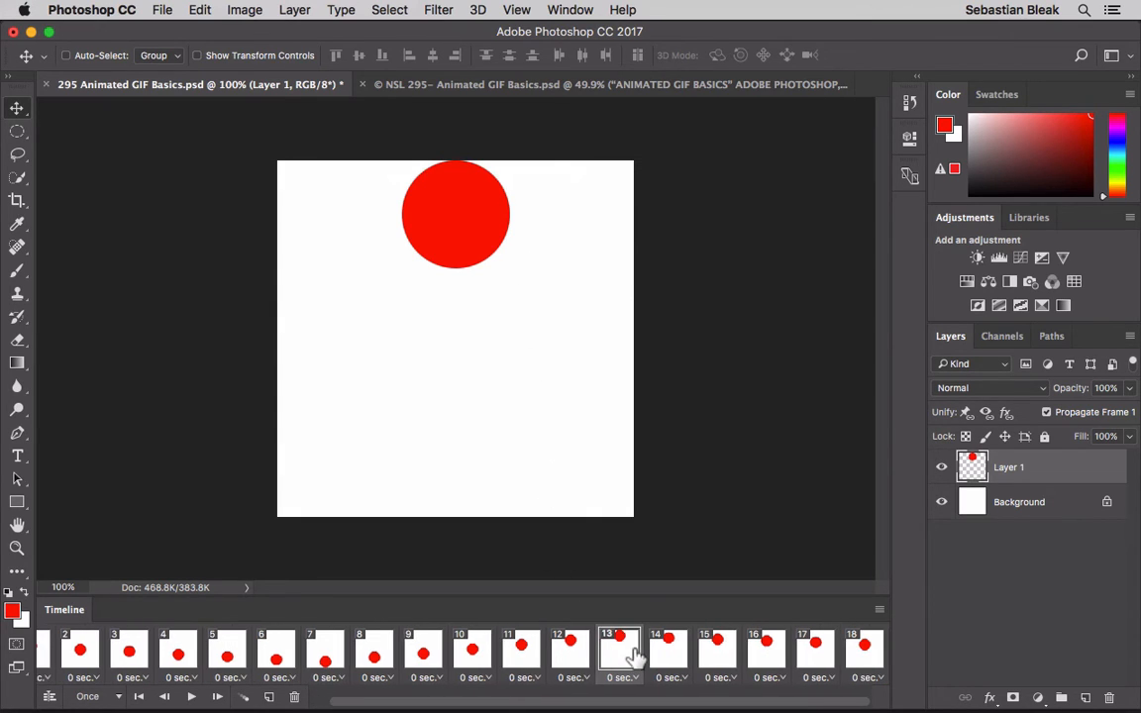
pyautogui.click(864, 651)
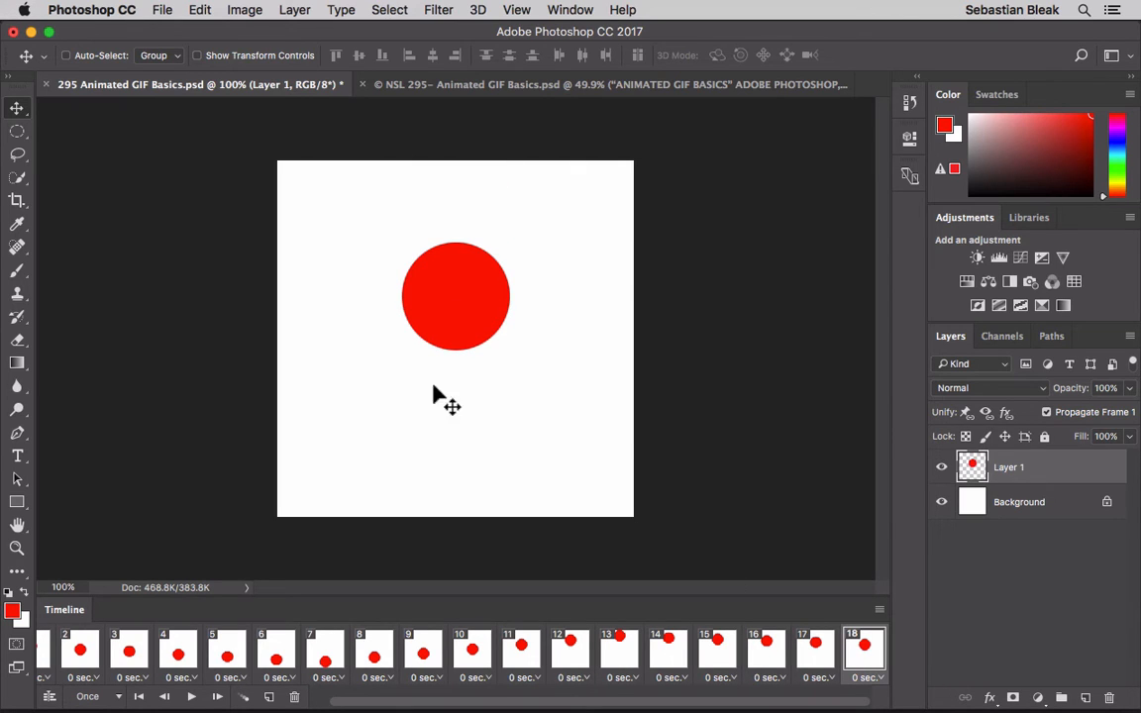
pyautogui.hscroll(-2, 330, 644)
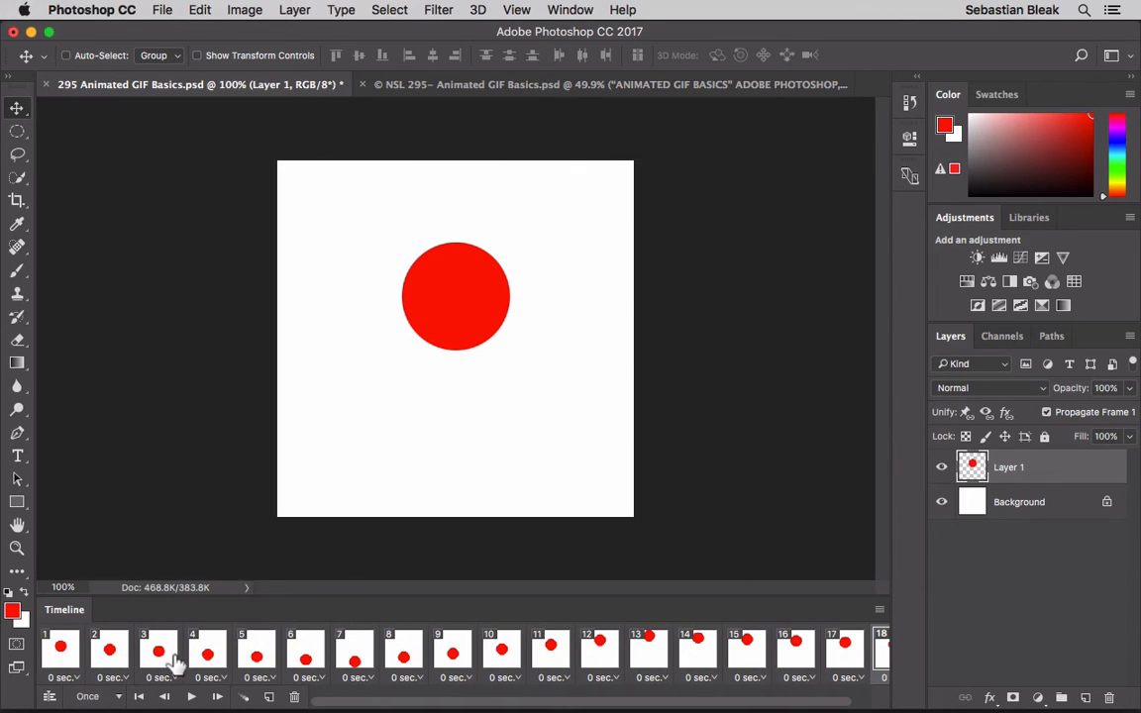
# - Play the bouncing ball animation from frame 1 to check its motion
pyautogui.click(58, 651)
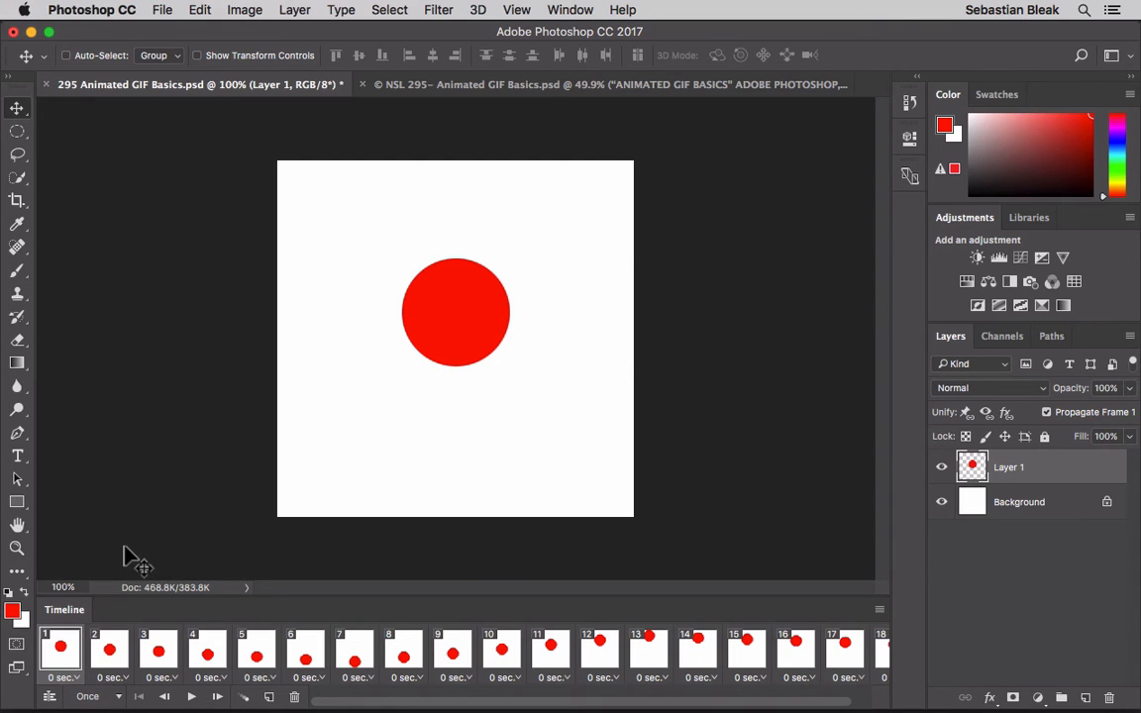
pyautogui.click(191, 697)
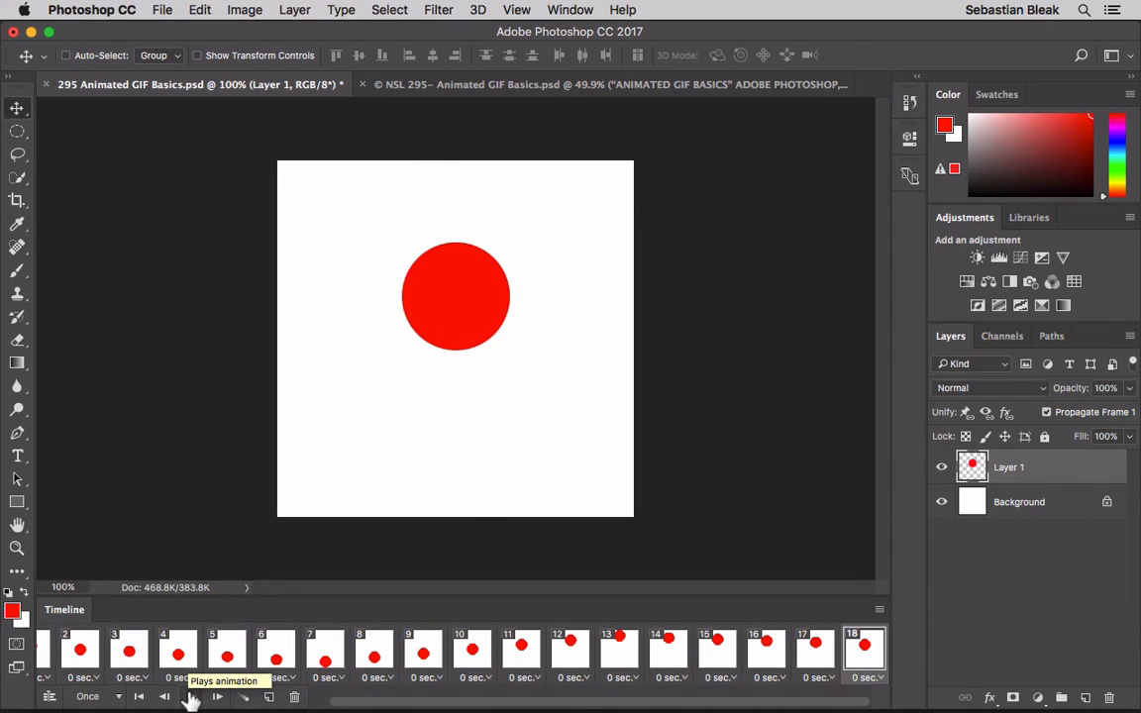
pyautogui.click(191, 696)
pyautogui.click(117, 698)
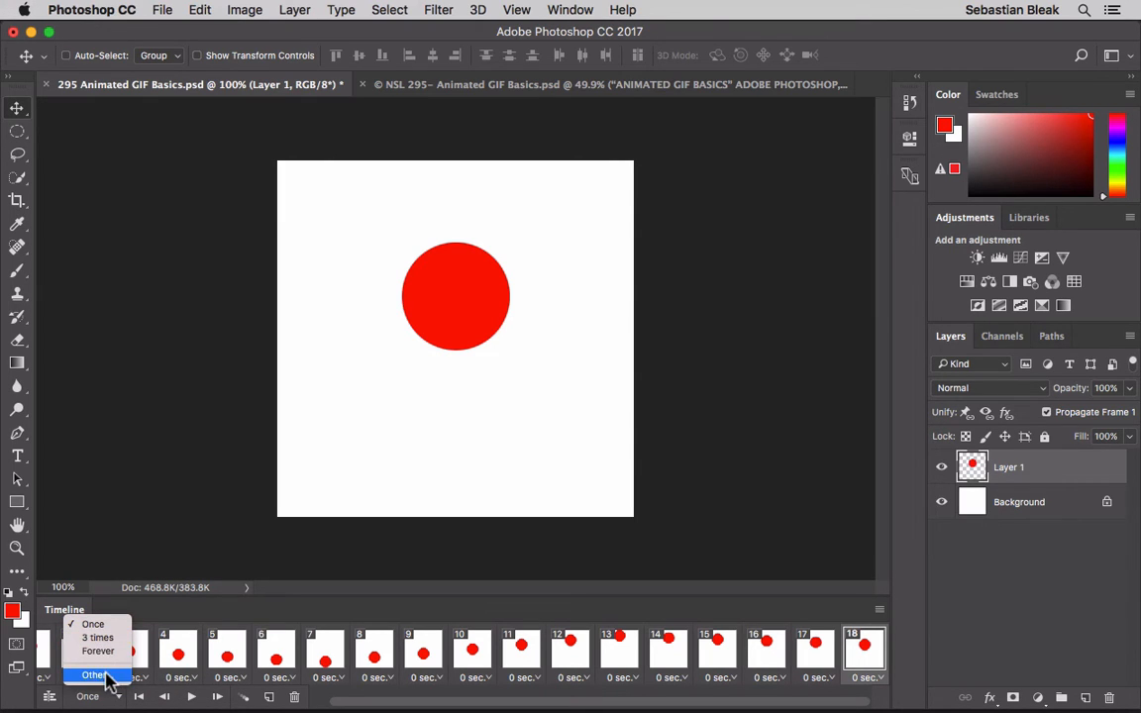
pyautogui.click(105, 674)
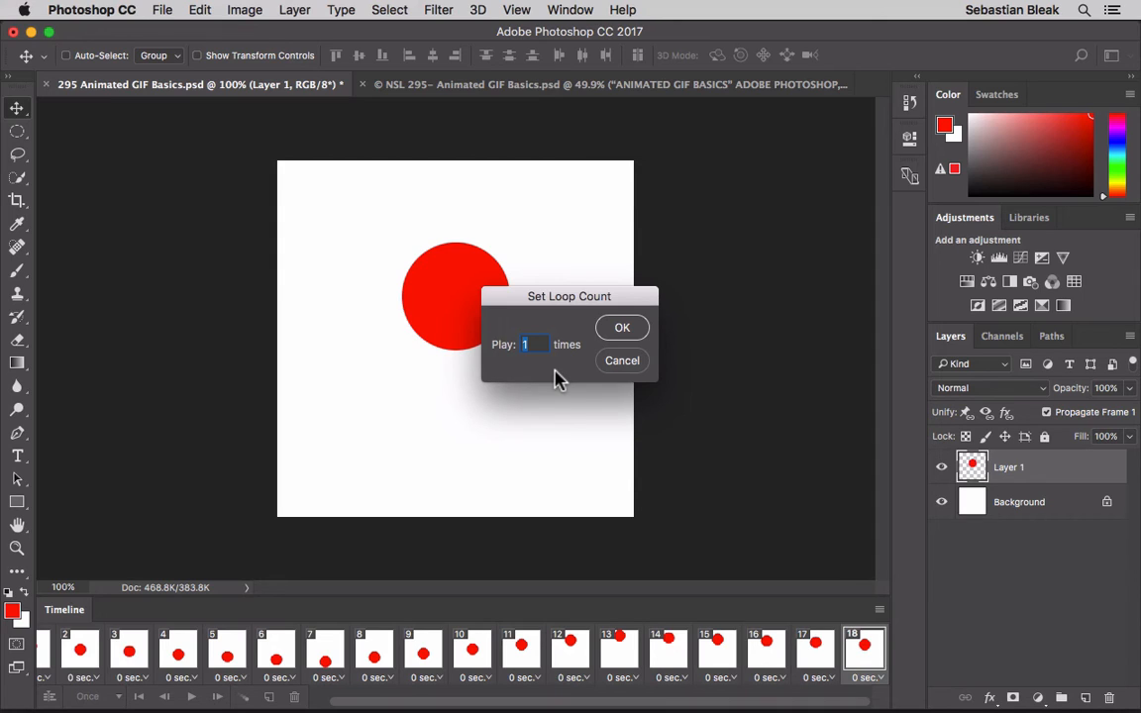
pyautogui.click(624, 361)
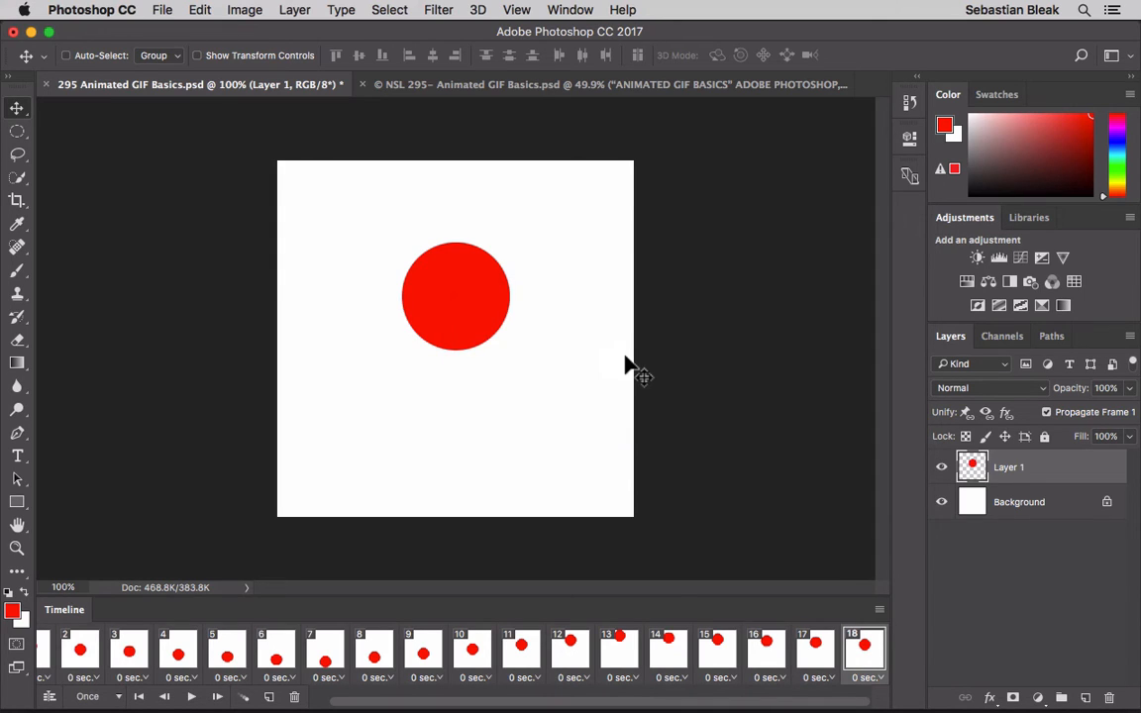
# - Set the animation to loop 3 times and play it
pyautogui.click(114, 695)
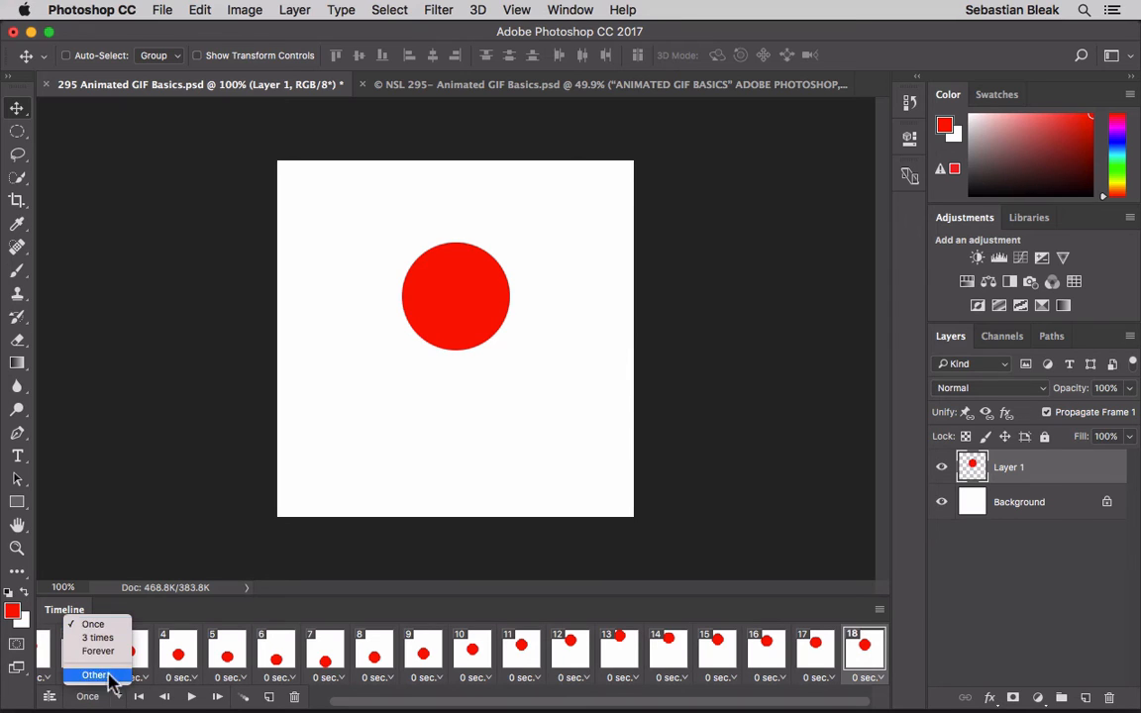
pyautogui.click(104, 639)
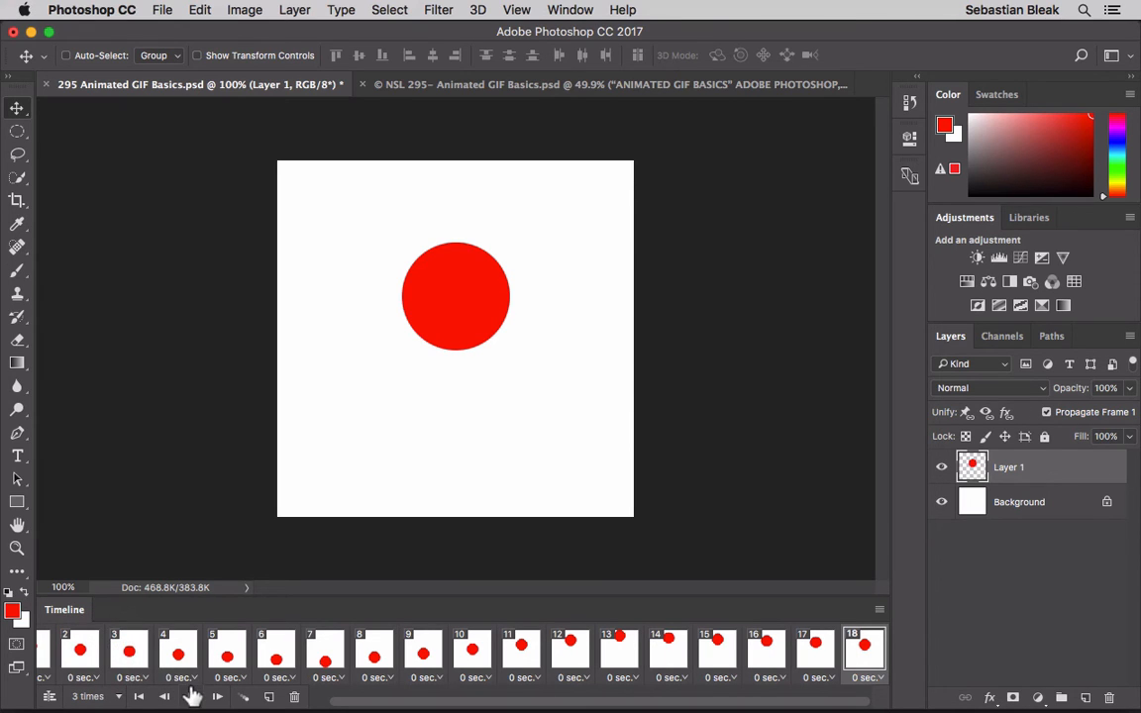
pyautogui.click(191, 697)
pyautogui.click(294, 697)
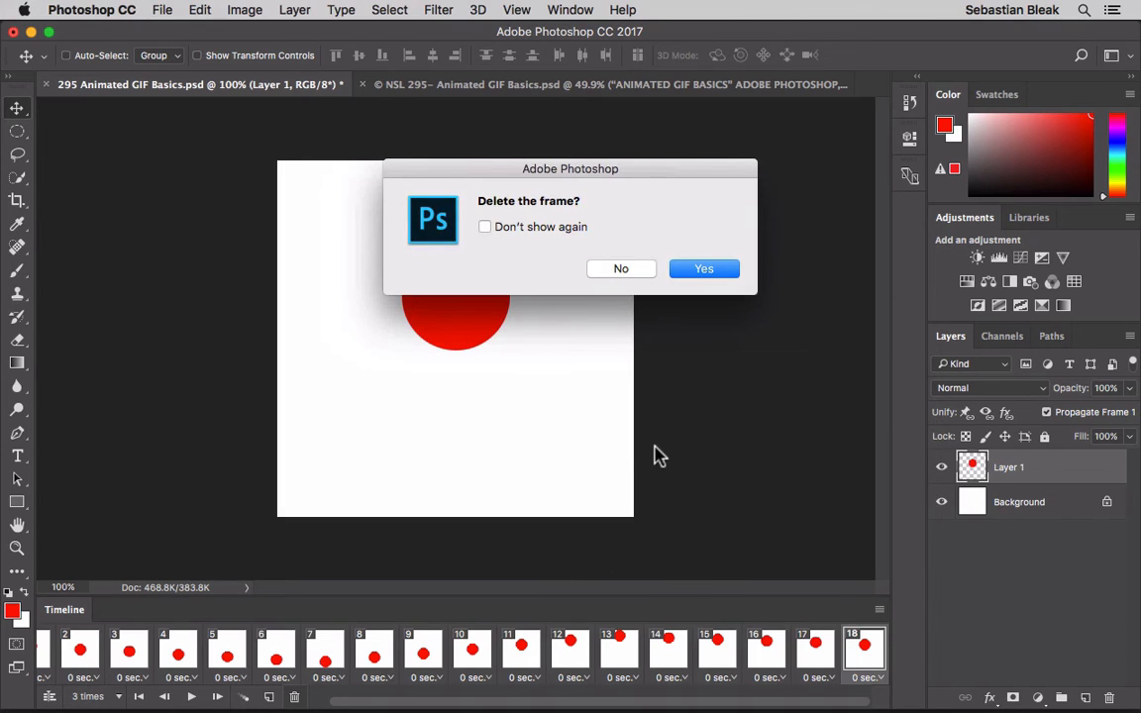
pyautogui.click(625, 270)
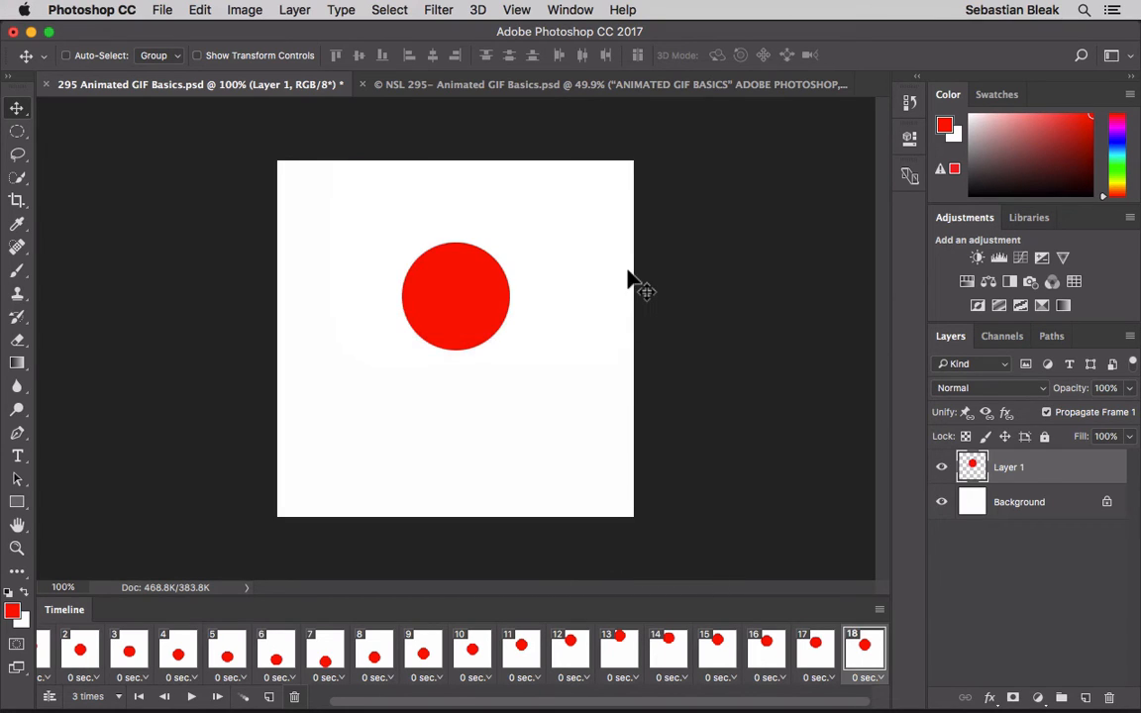
# - Convert the frame animation to a video timeline, preview its playback, and undo the conversion
pyautogui.click(47, 698)
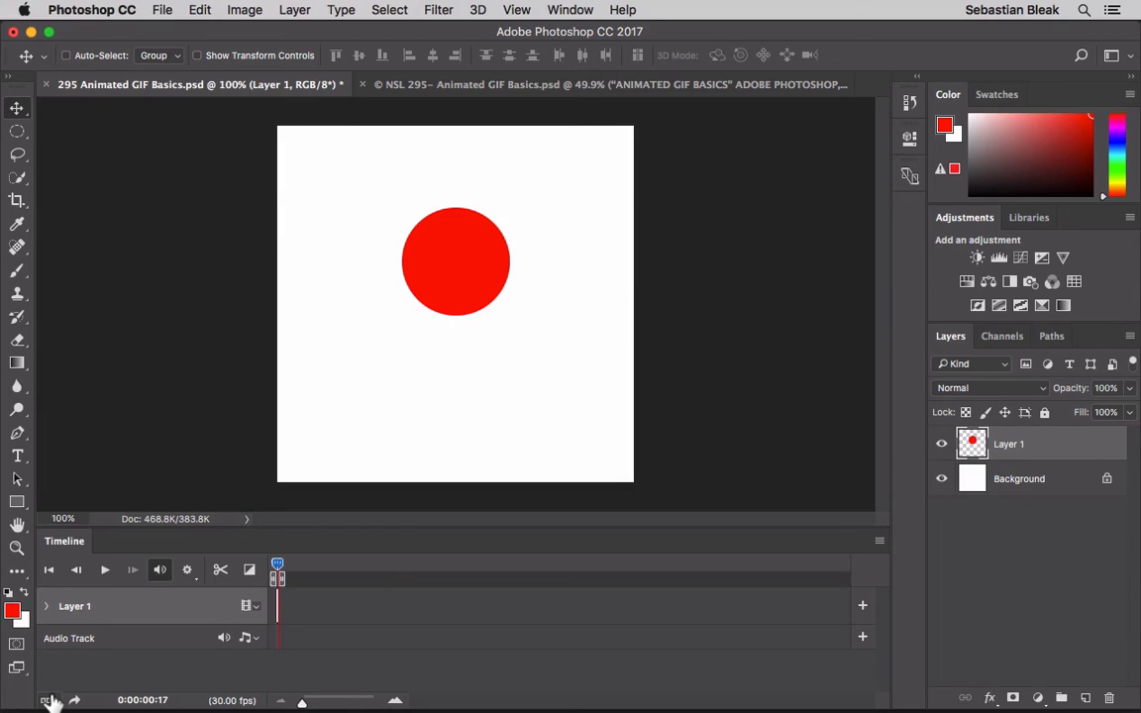
pyautogui.click(104, 571)
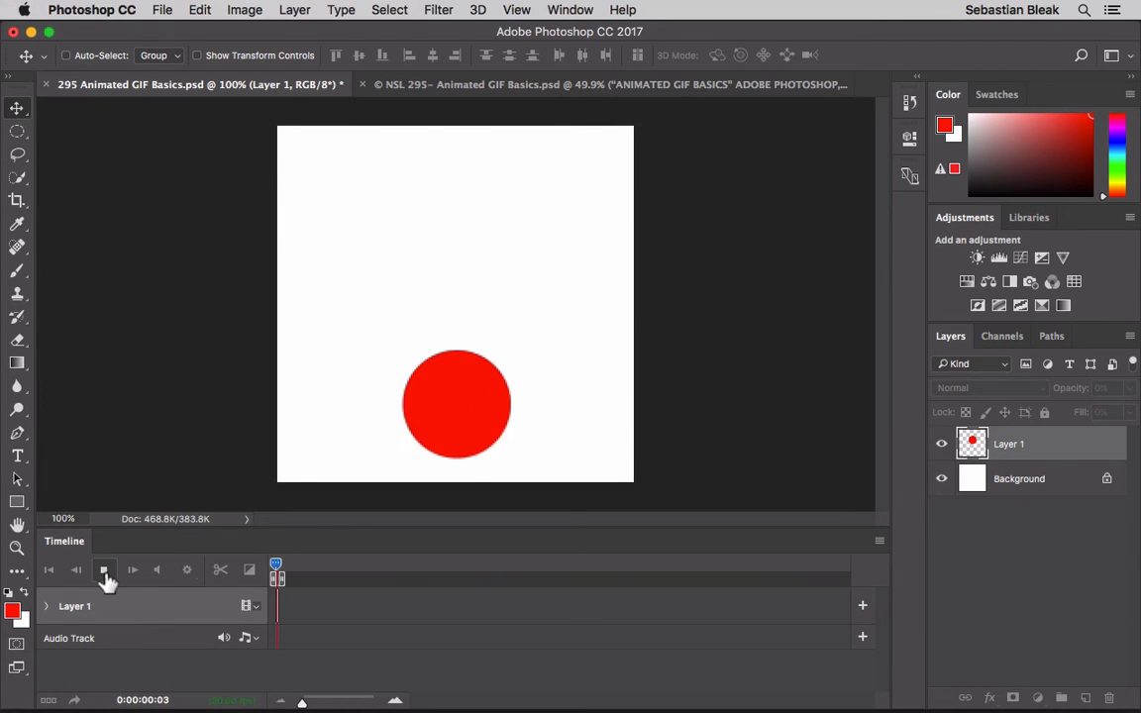
pyautogui.click(104, 572)
pyautogui.press('super+z')
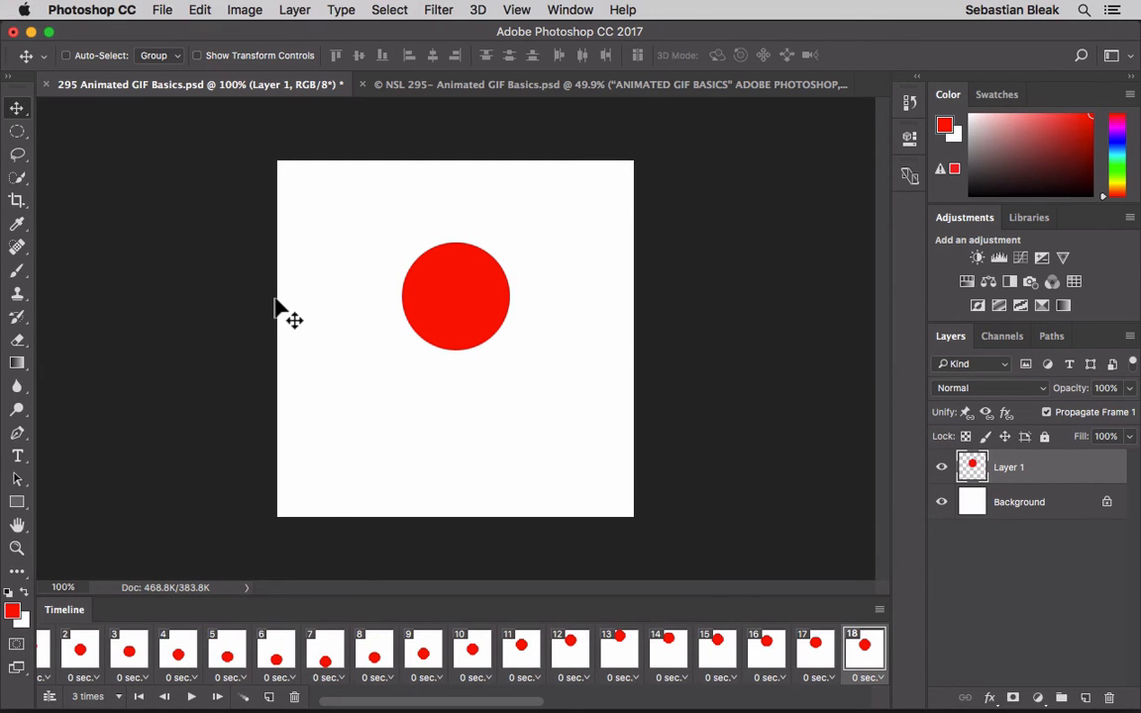
# - Examine the Save for Web settings for the GIF, including image size and looping options, and preview the animation
pyautogui.click(161, 9)
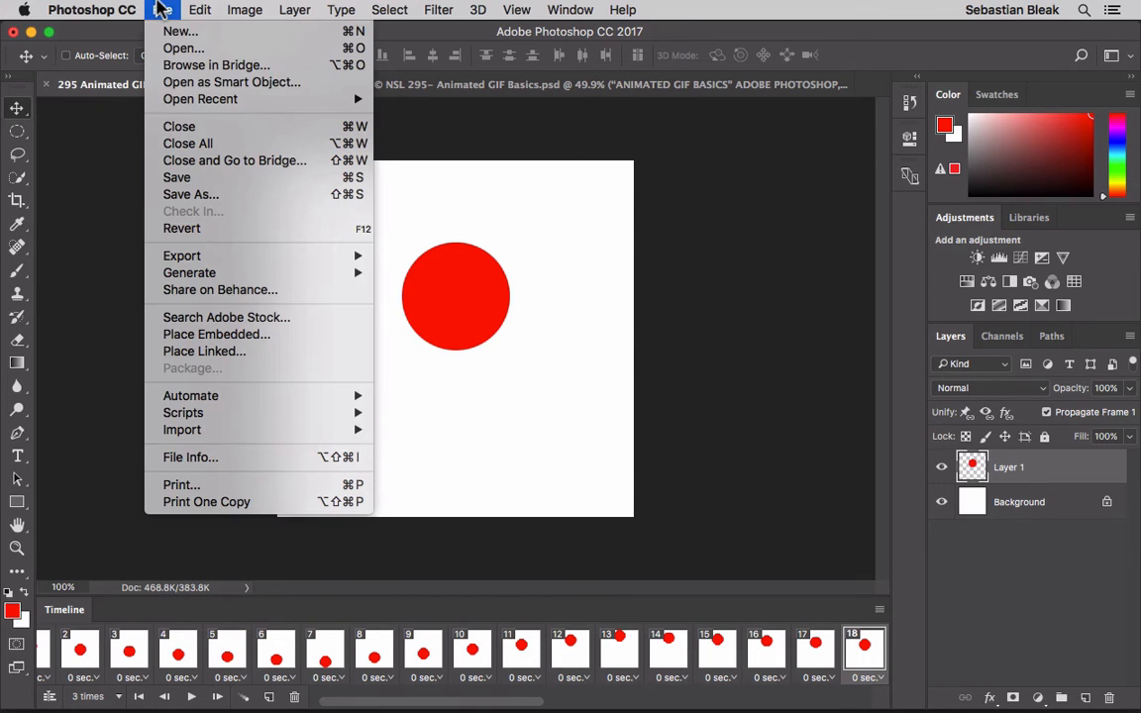
pyautogui.moveTo(243, 256)
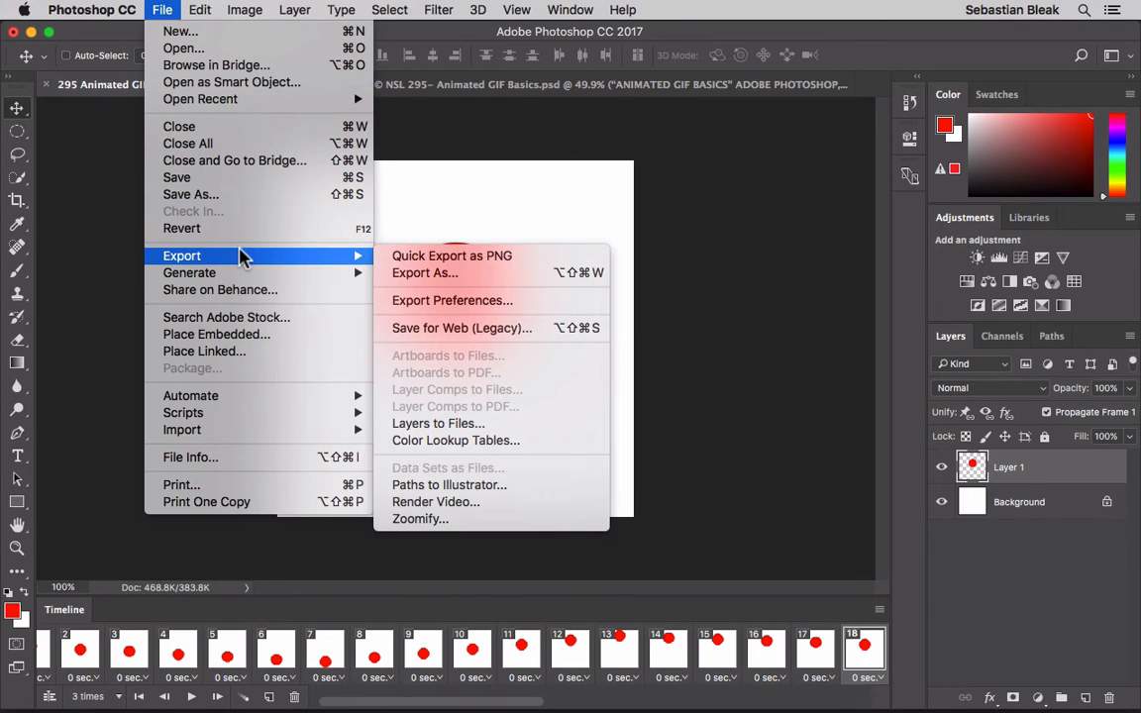
pyautogui.click(530, 333)
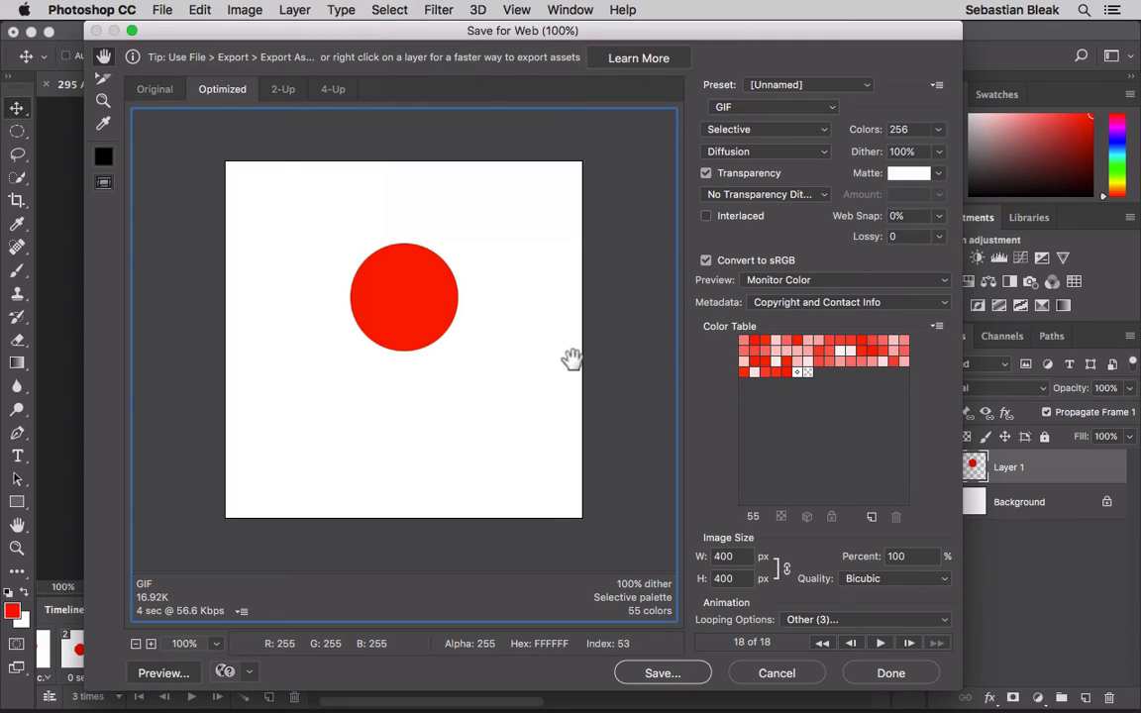
pyautogui.doubleClick(741, 557)
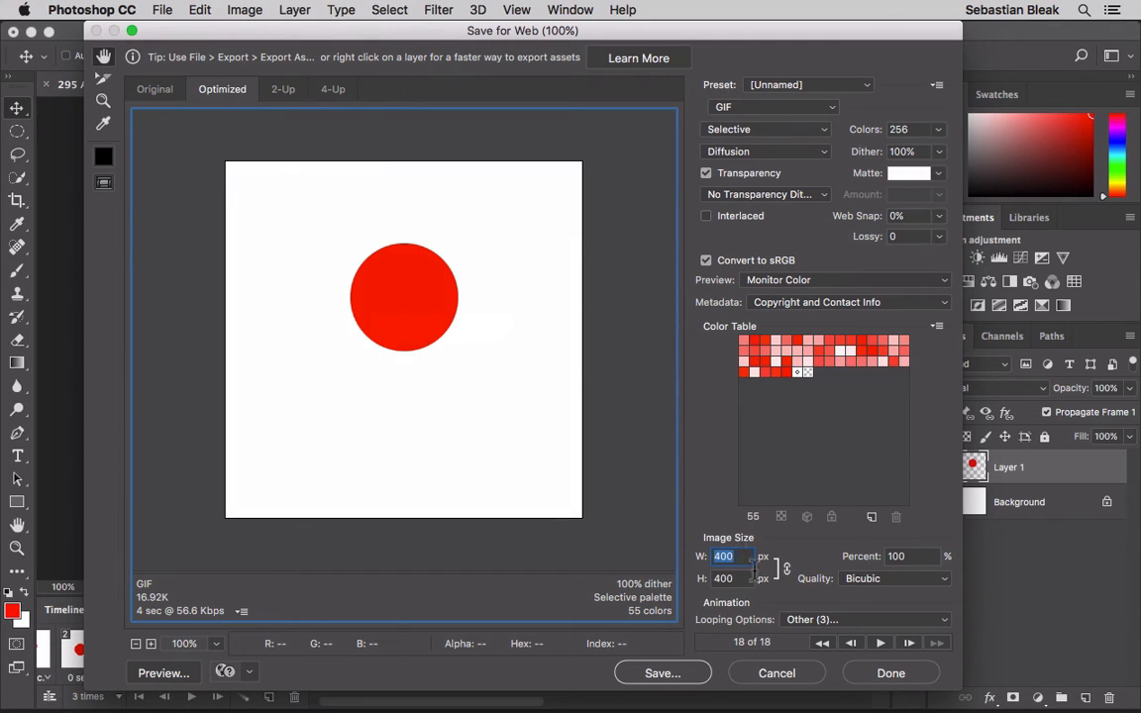
pyautogui.click(908, 620)
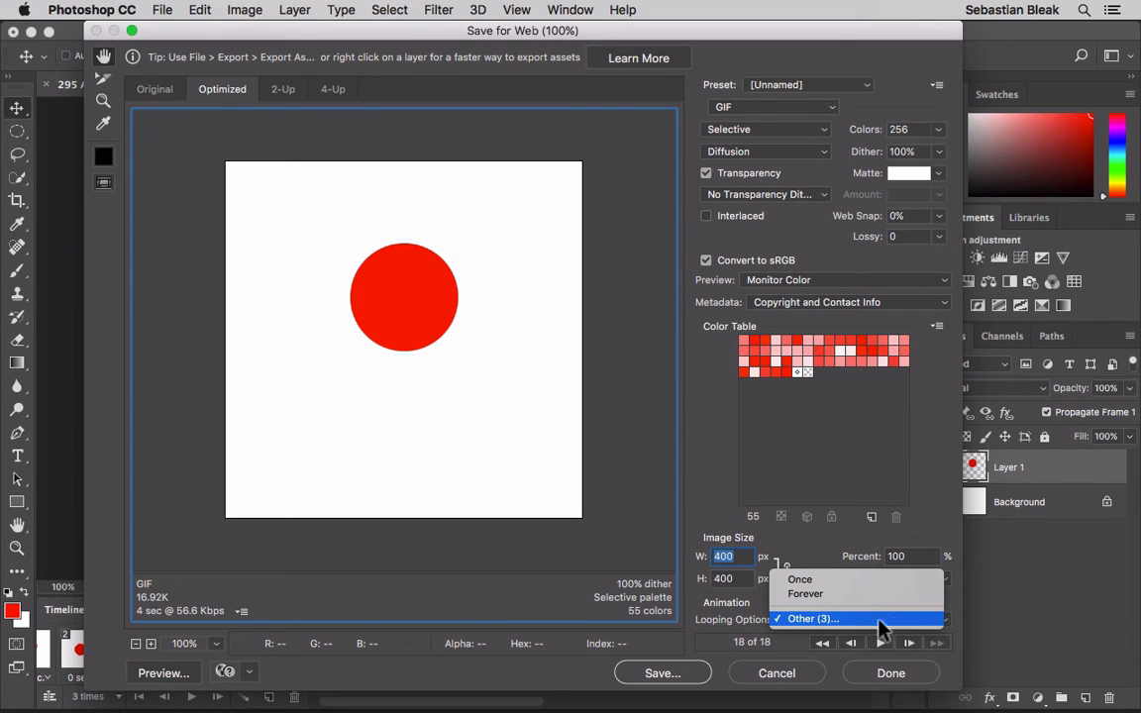
pyautogui.click(736, 613)
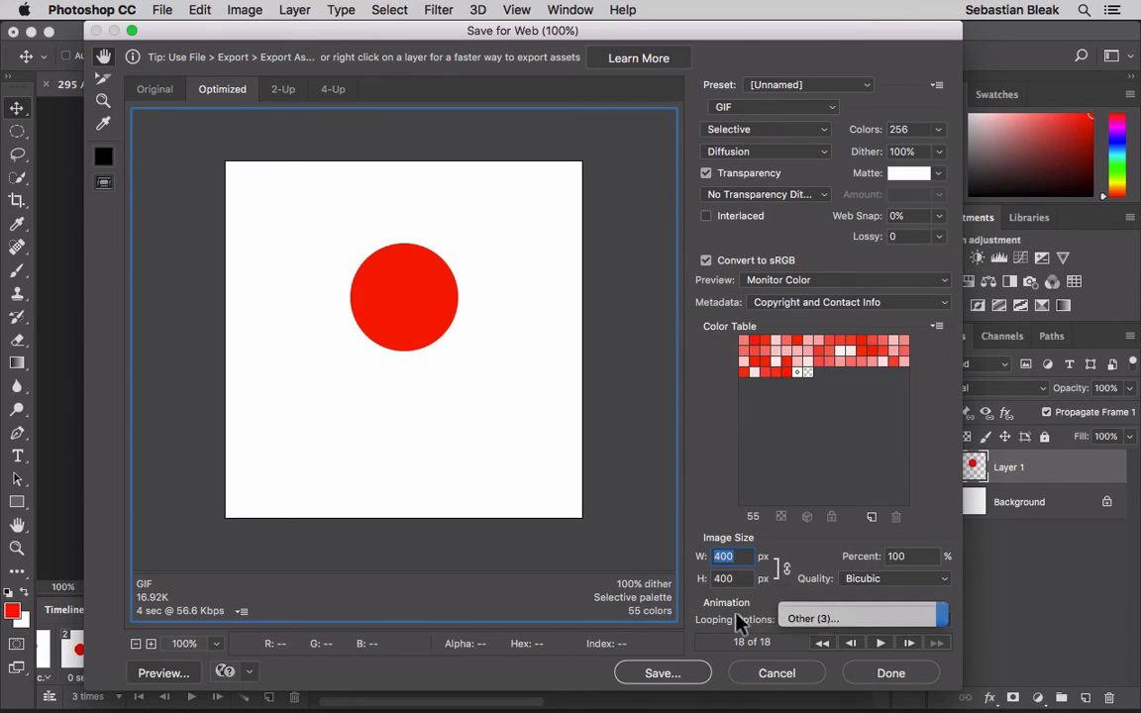
pyautogui.click(878, 644)
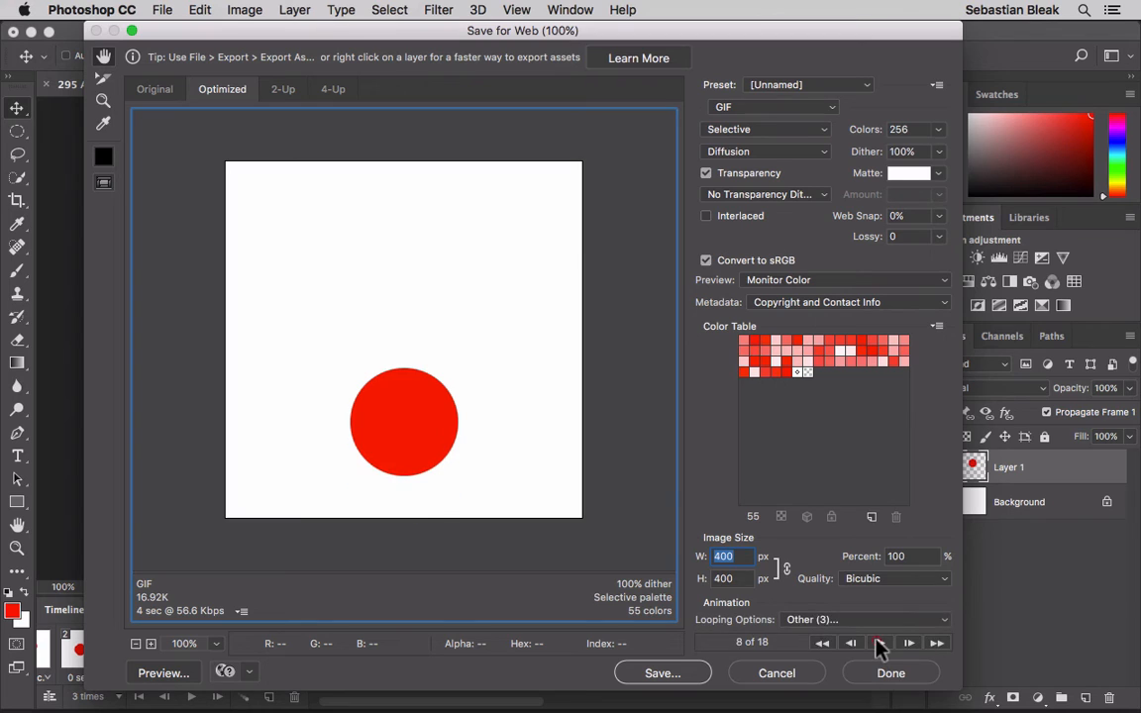
pyautogui.click(878, 644)
# - Check the .gif file name in the optimized image's save dialog and cancel the export
pyautogui.click(661, 674)
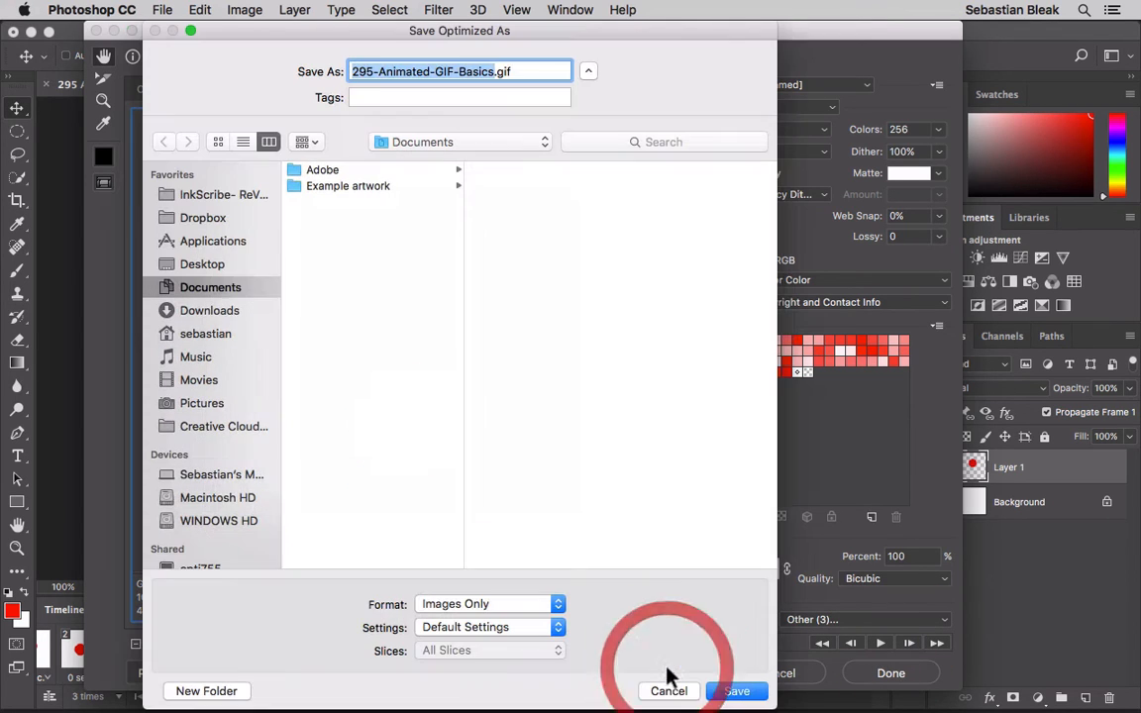
pyautogui.doubleClick(523, 72)
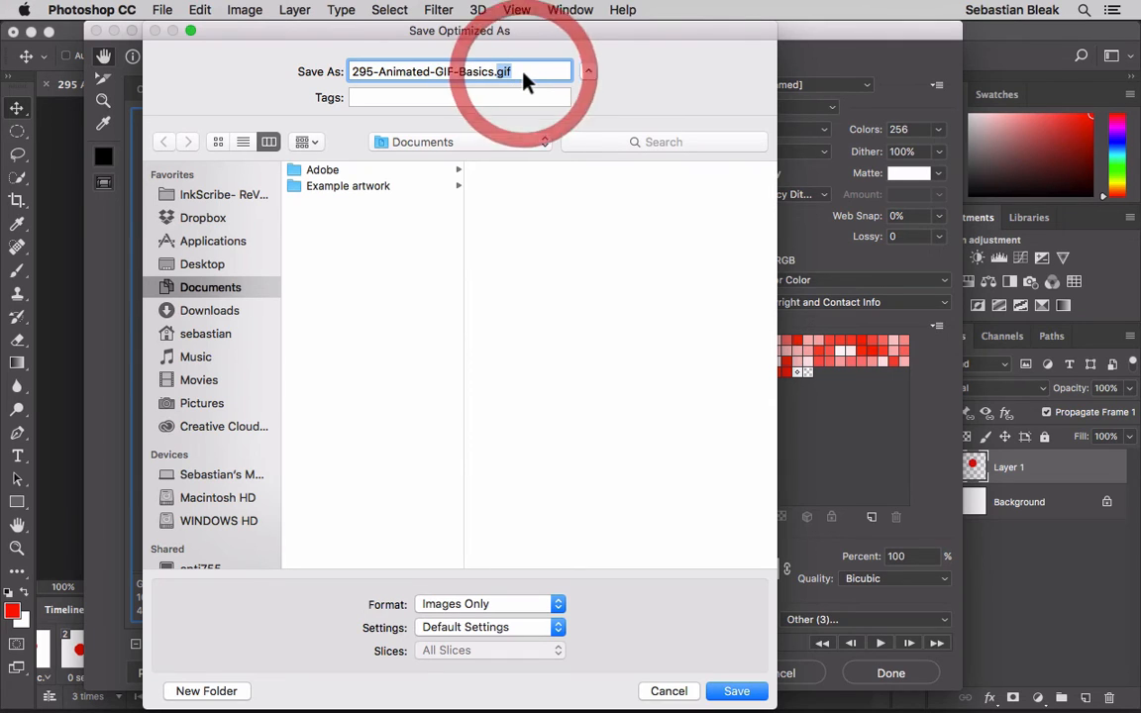
pyautogui.click(682, 694)
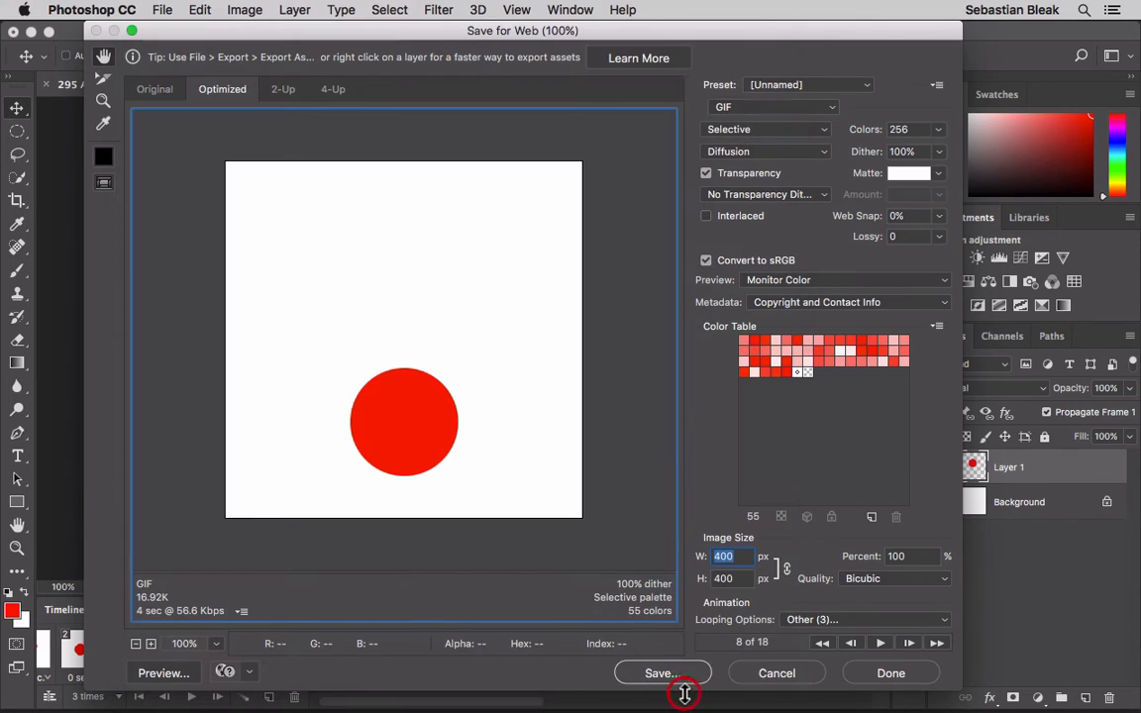
pyautogui.click(760, 677)
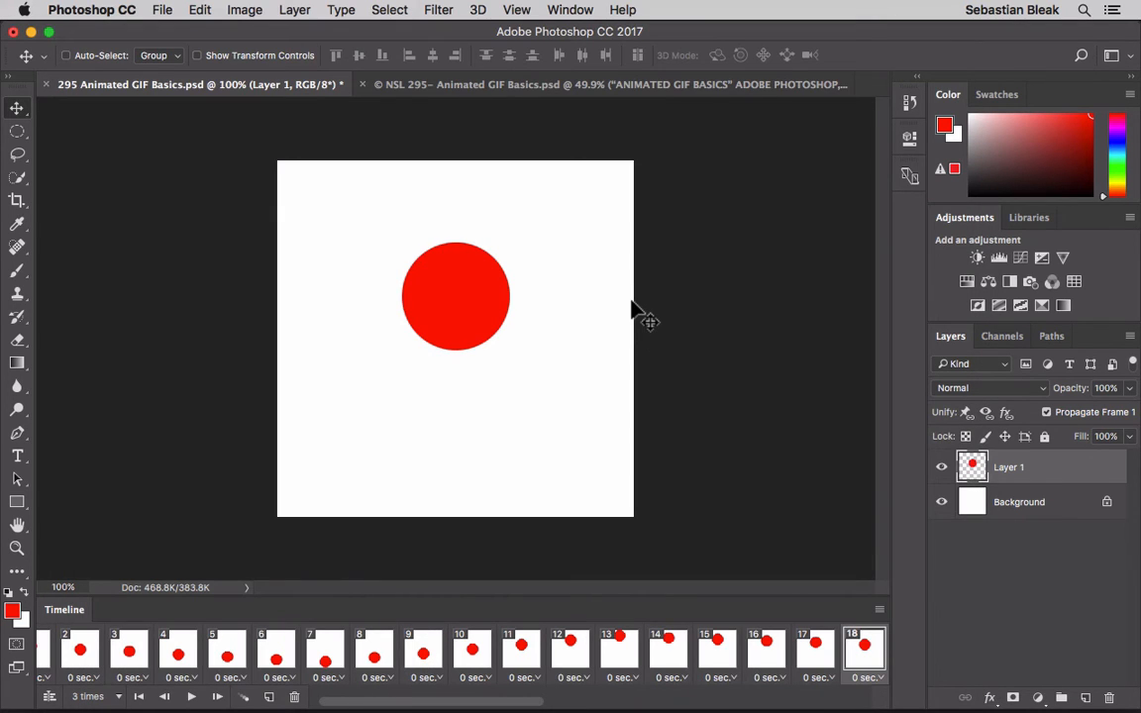
# - Create a frame animation in the NSL 295 Animated GIF Basics document and hide both text layers in frame 1
pyautogui.click(552, 84)
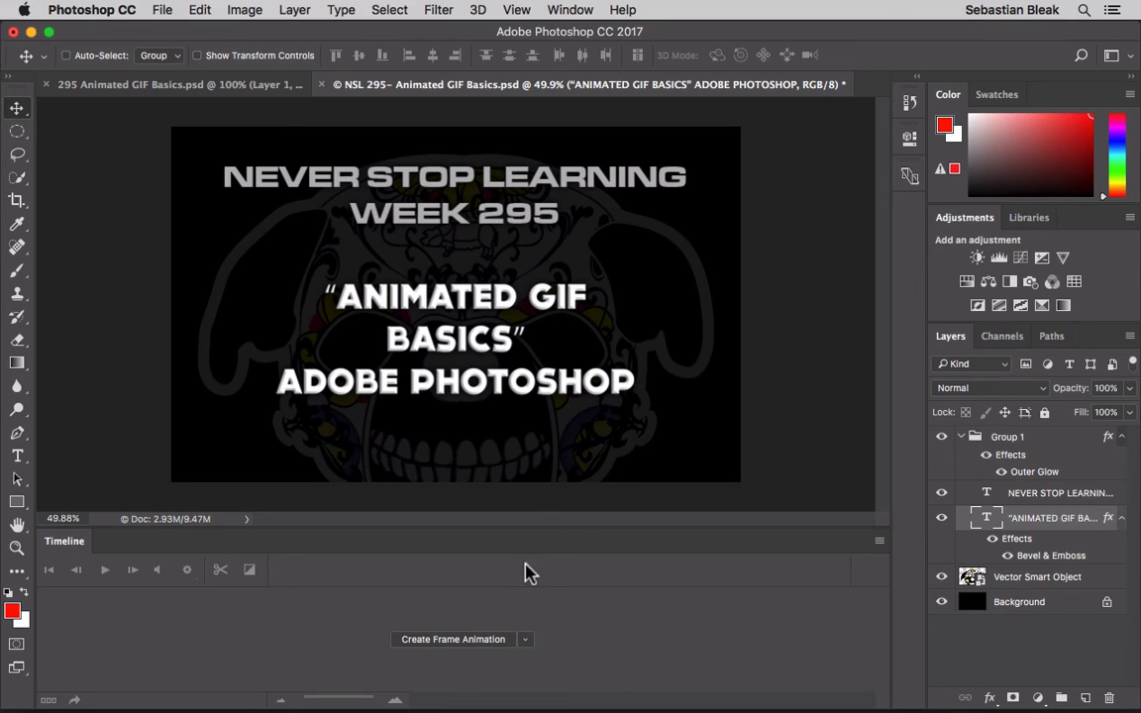
pyautogui.click(479, 642)
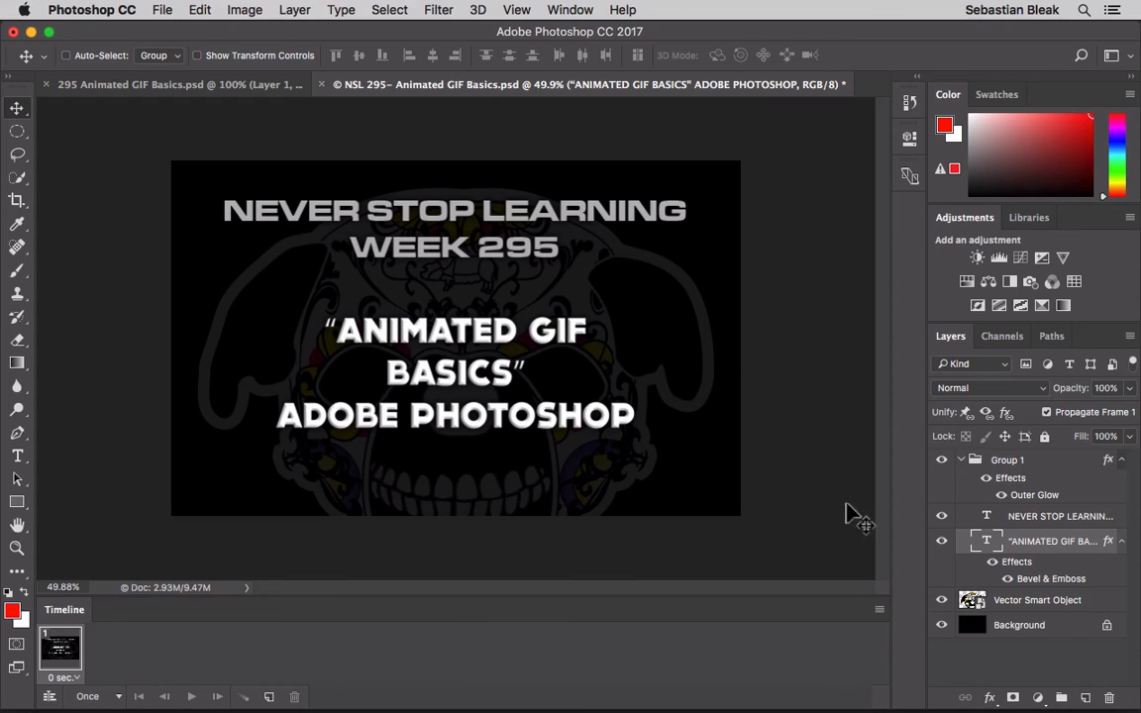
pyautogui.click(942, 540)
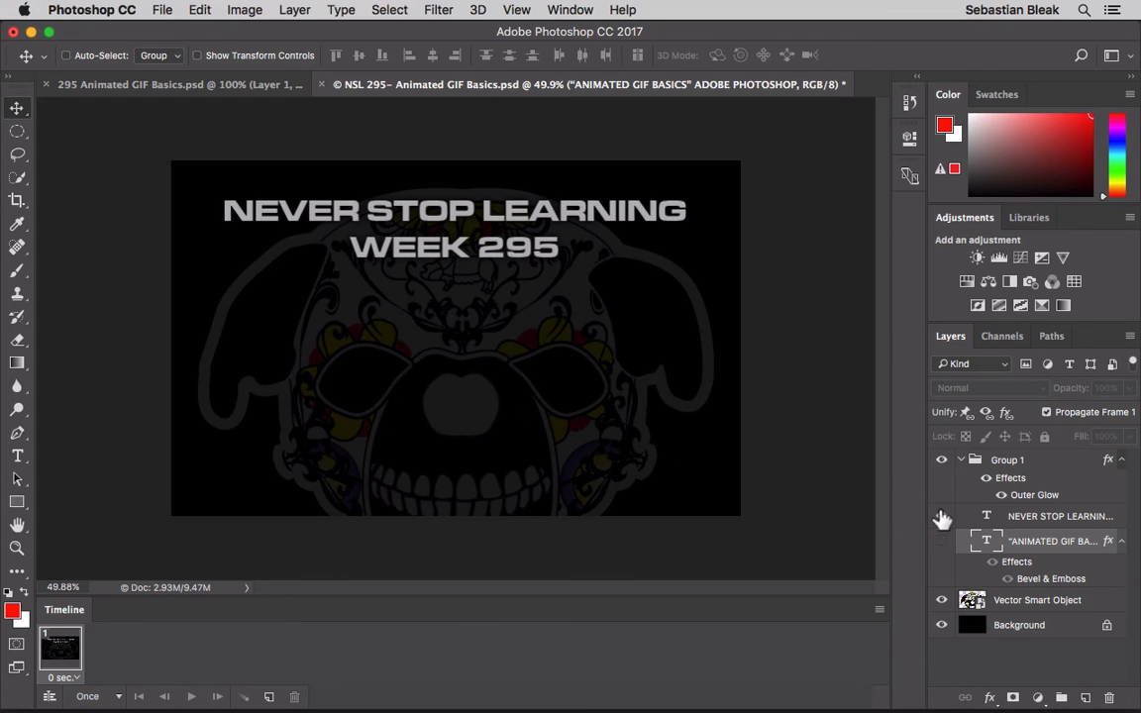
pyautogui.click(942, 517)
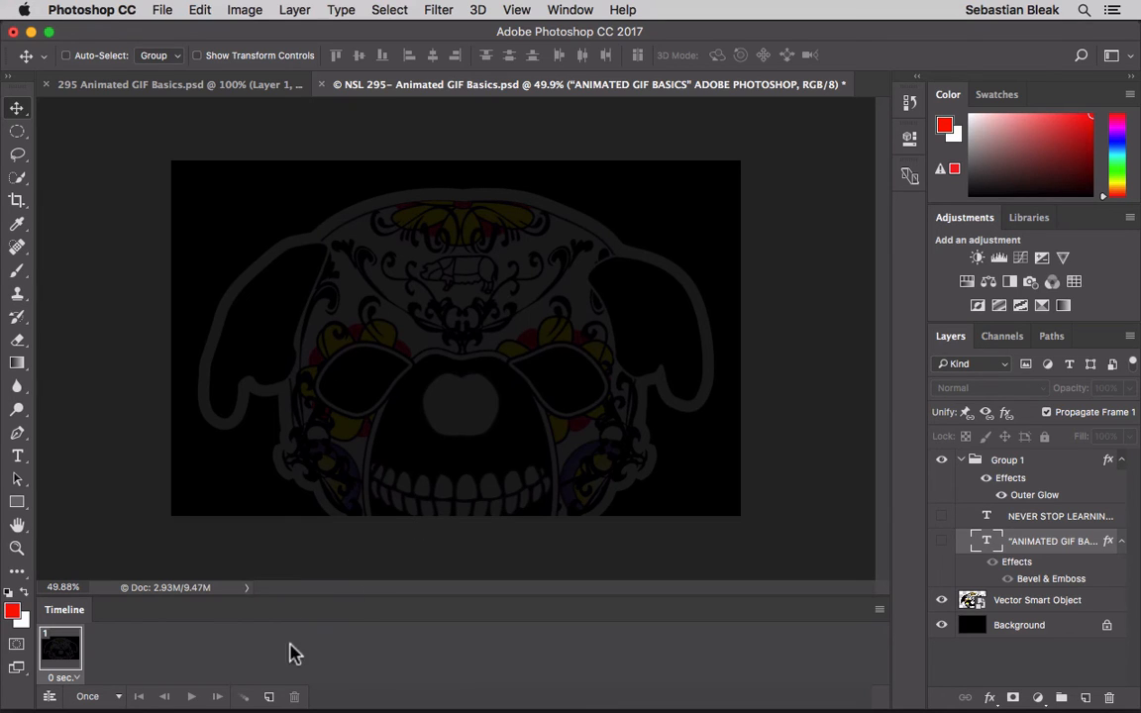
# - Add a second frame showing the NEVER STOP LEARNING text layer and a third frame also showing the ANIMATED GIF BASICS text layer
pyautogui.click(269, 697)
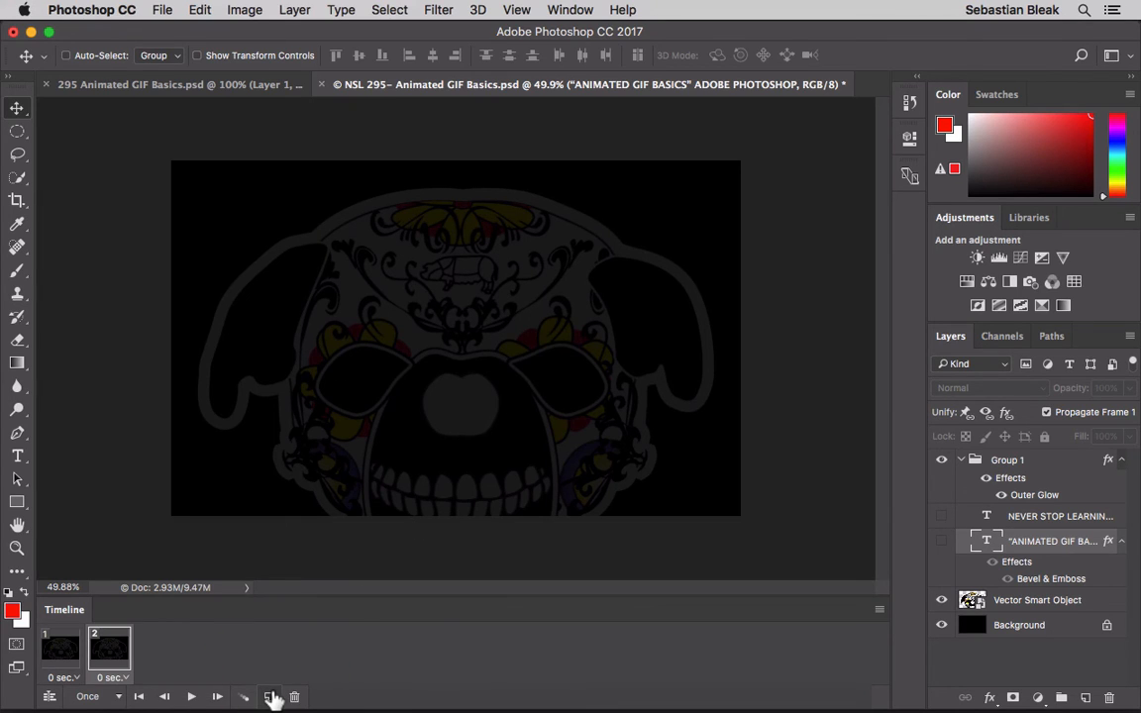
pyautogui.click(941, 519)
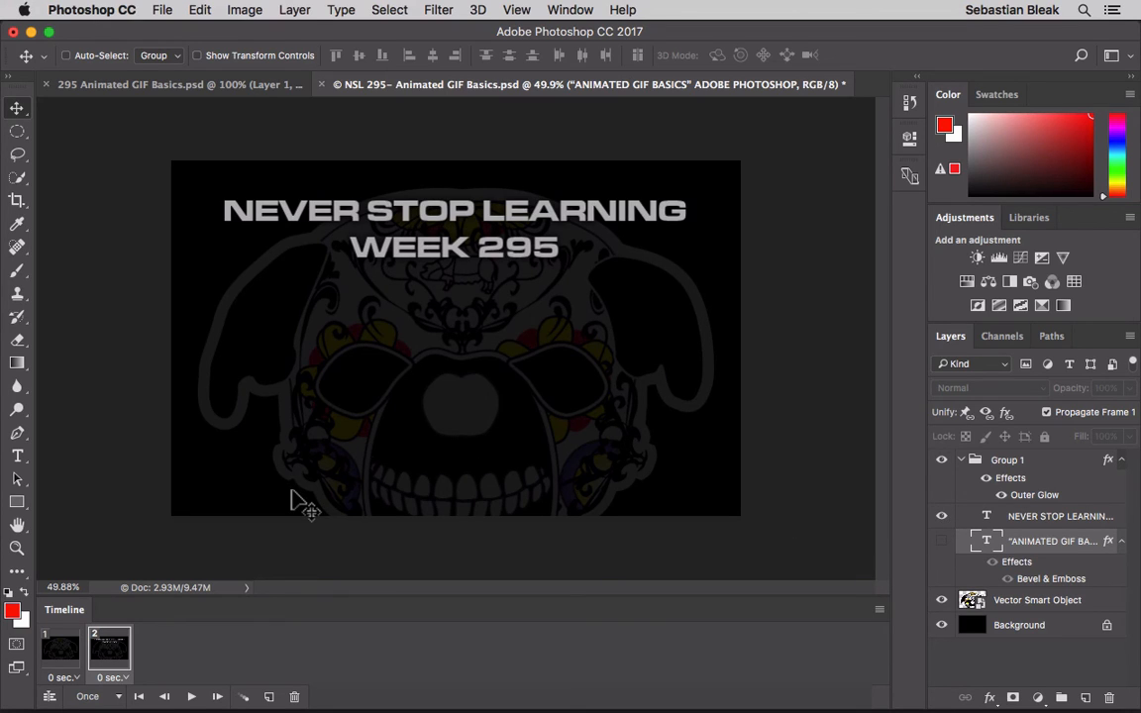
pyautogui.click(270, 699)
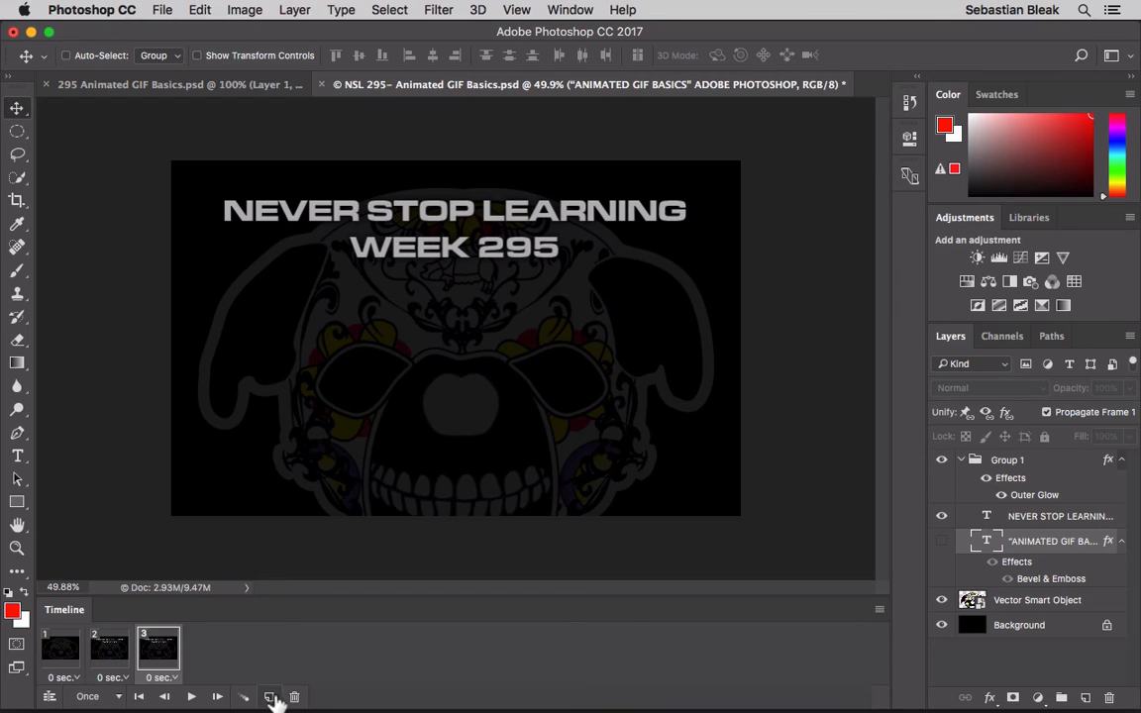
pyautogui.click(941, 543)
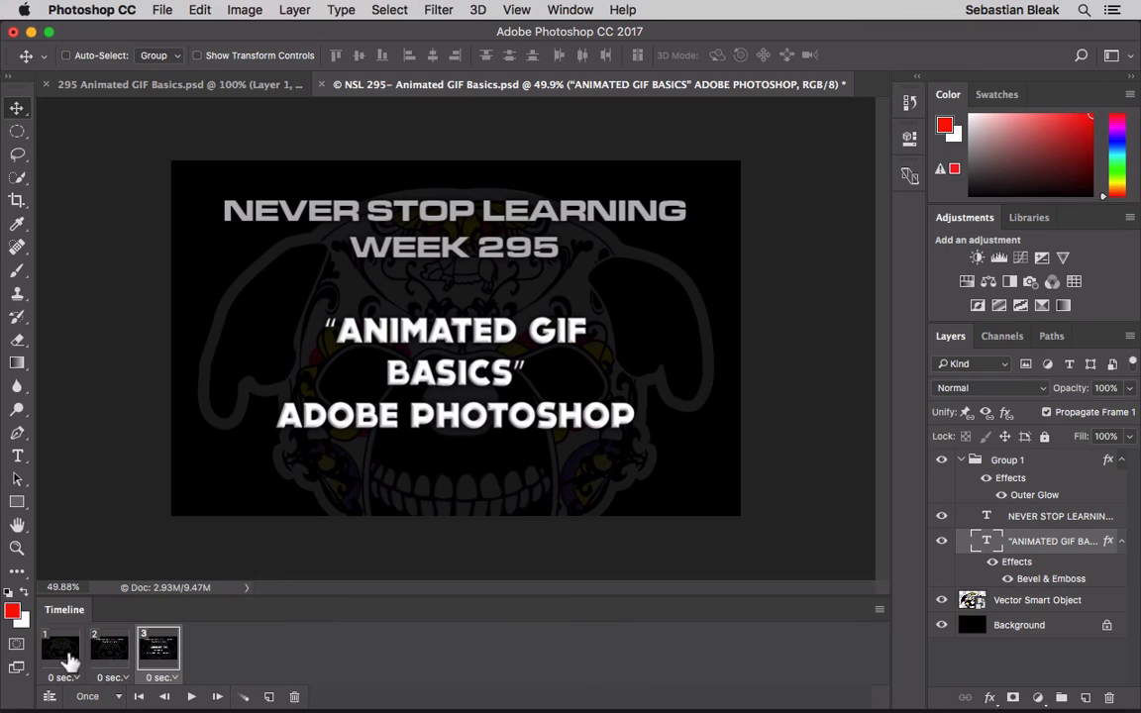
# - Tween frame 1 with the next frame, adding 5 frames for all layers with position, opacity and effects
pyautogui.click(65, 654)
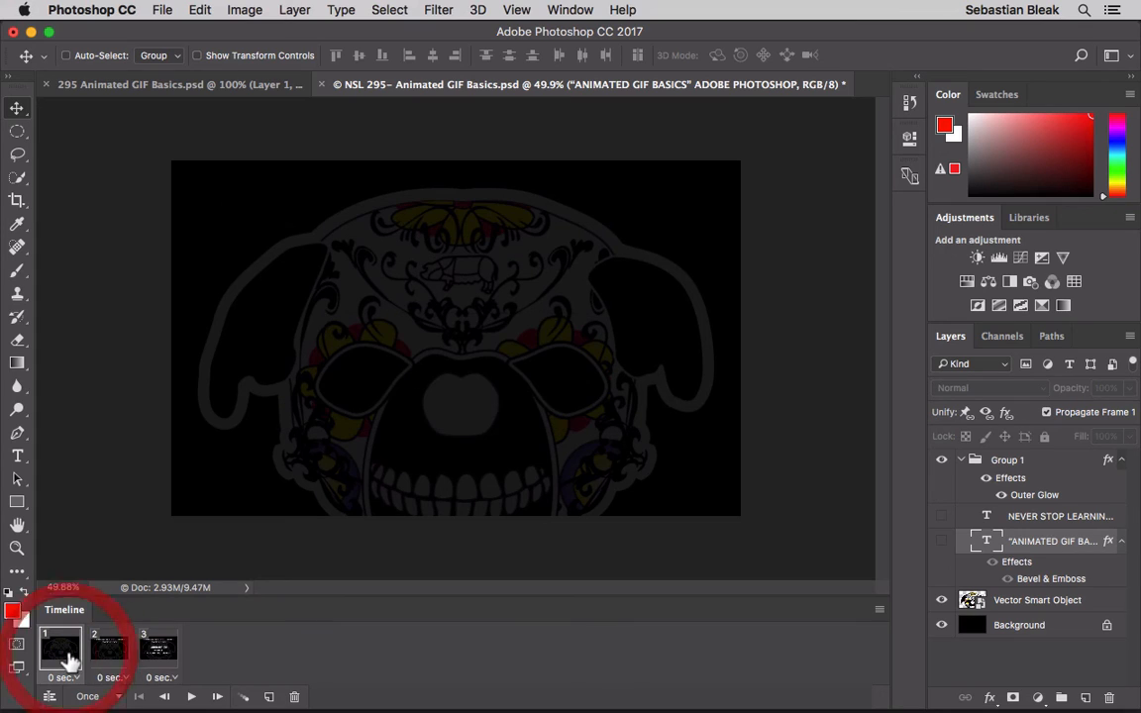
pyautogui.click(244, 699)
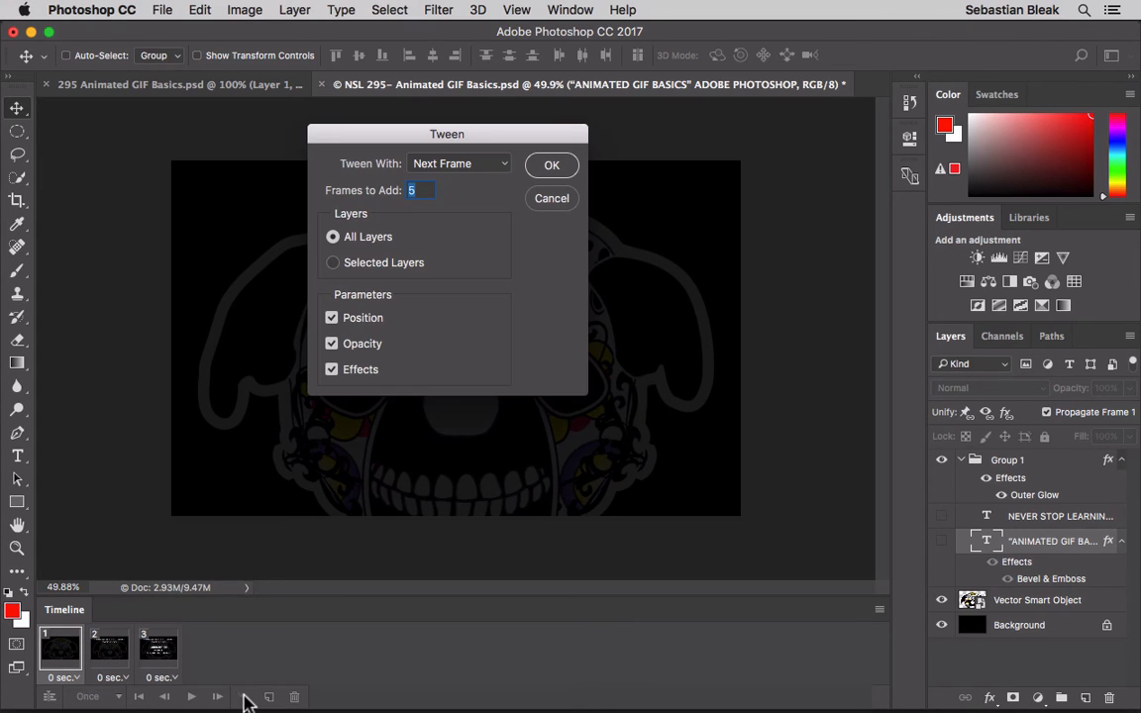
pyautogui.click(552, 166)
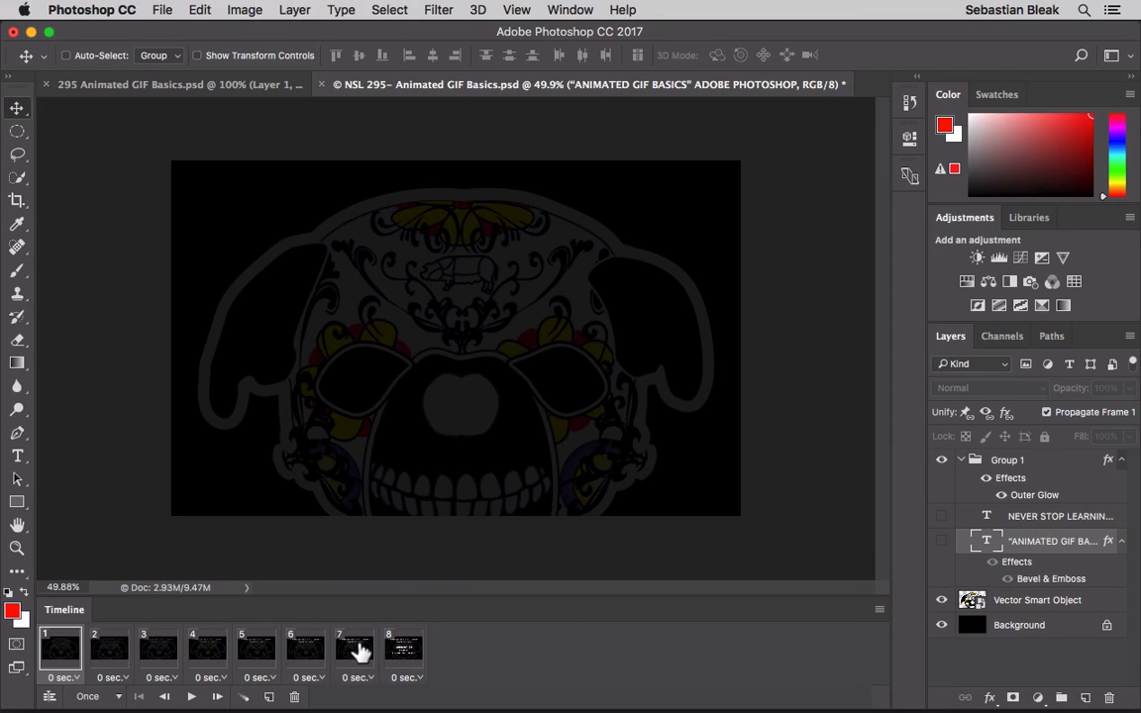
# - Tween frame 7 with the next frame, adding 5 frames for all layers with position, opacity and effects
pyautogui.click(359, 651)
pyautogui.click(268, 697)
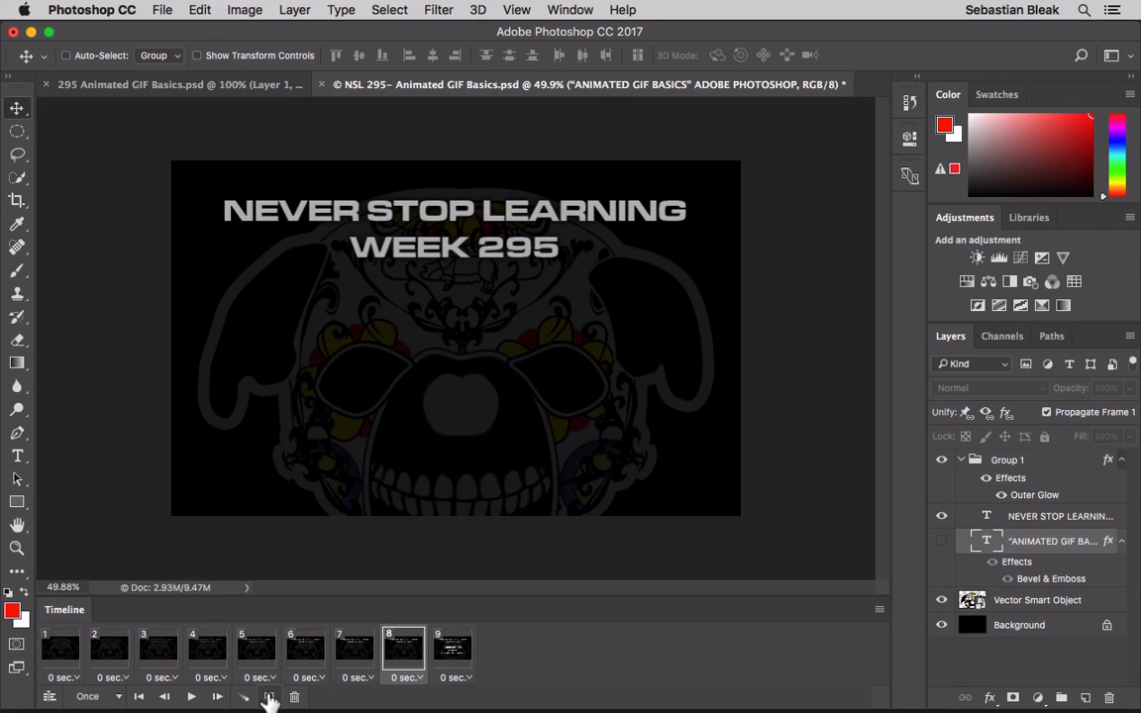
pyautogui.press('super+z')
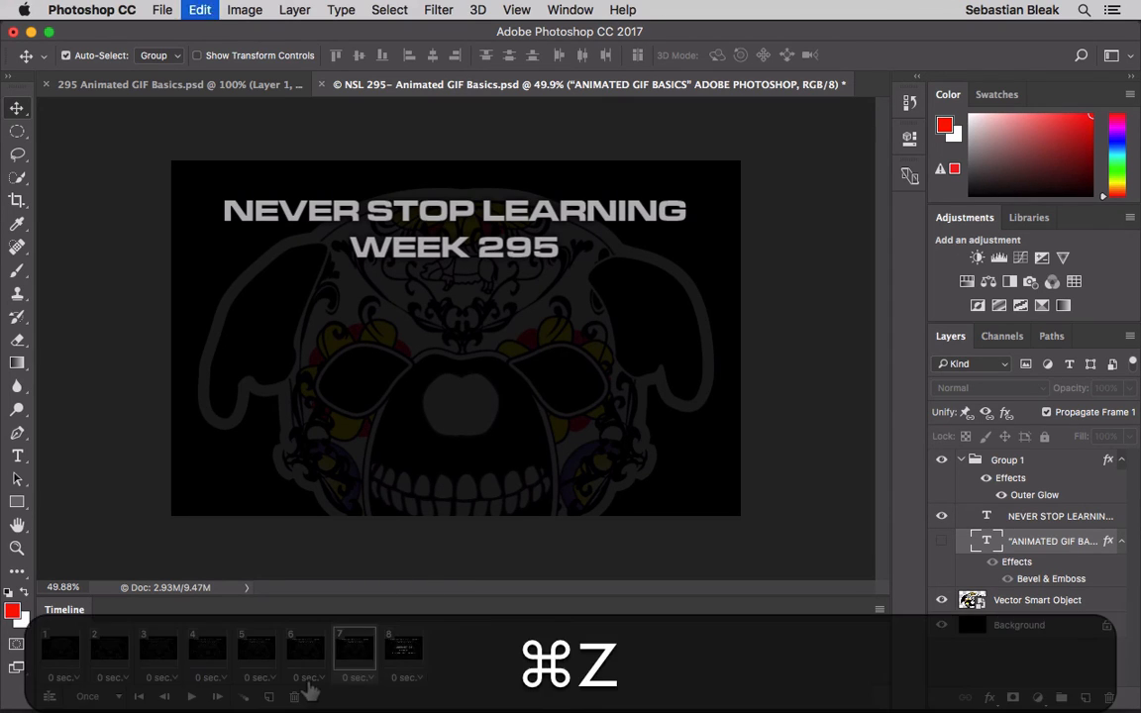
pyautogui.click(247, 697)
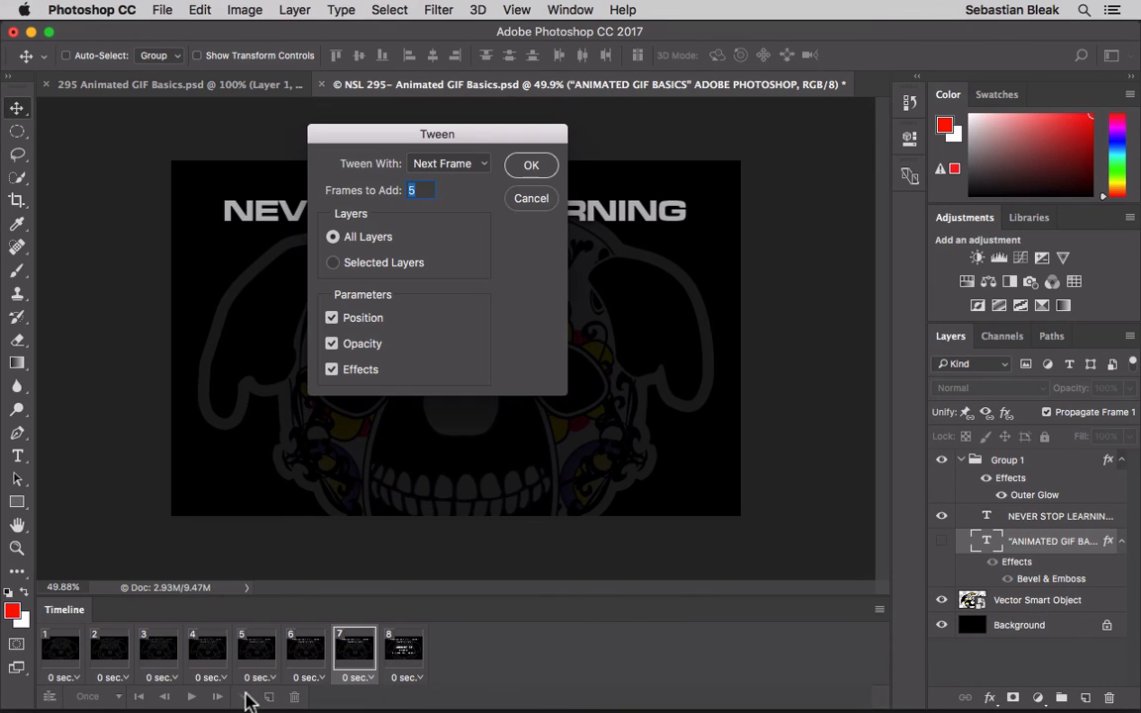
pyautogui.click(527, 167)
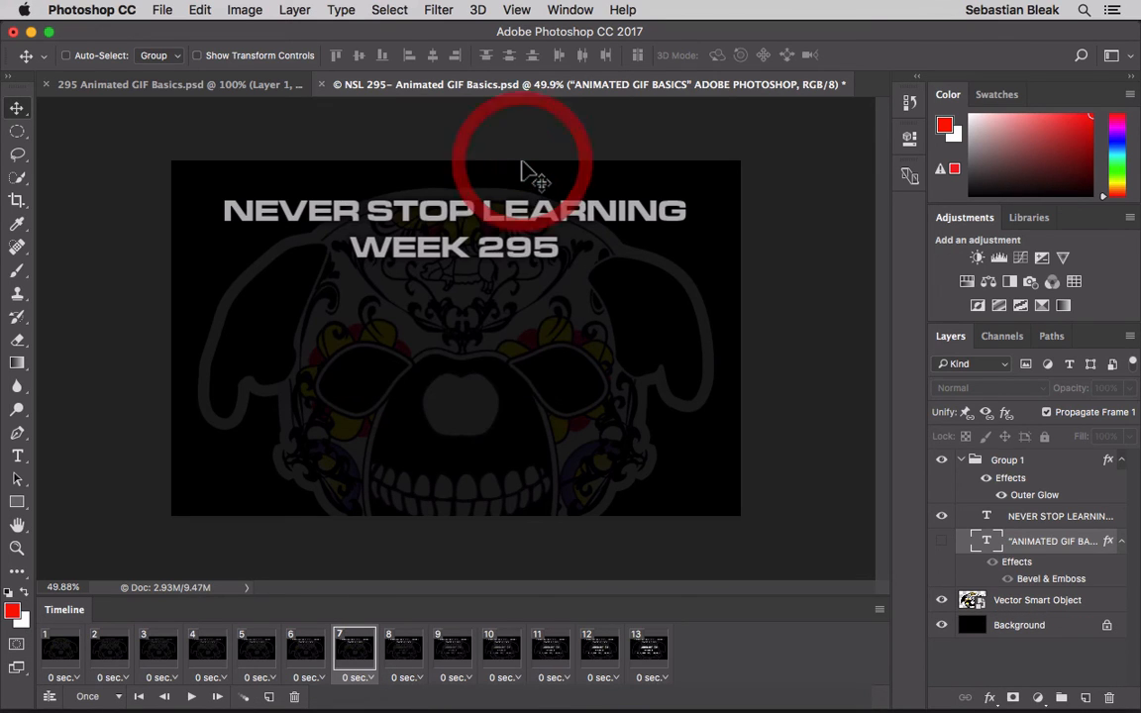
# - Tween the last frame, 13, with the first frame, adding 5 frames for all layers with position, opacity and effects
pyautogui.click(648, 649)
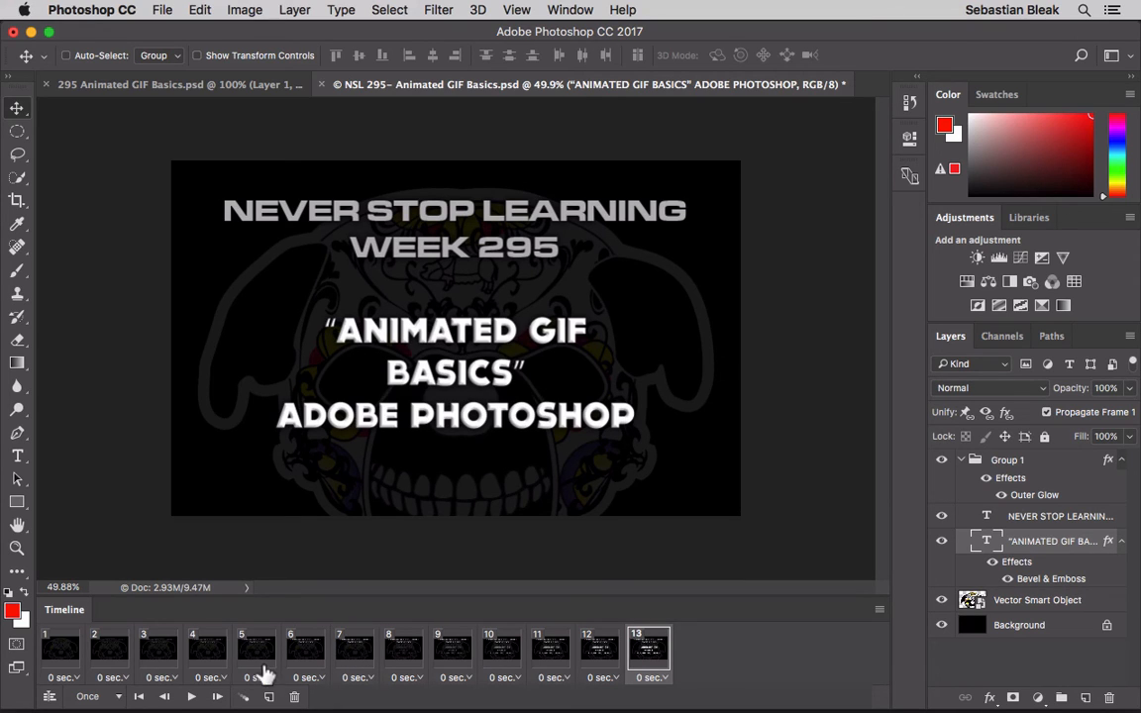
pyautogui.click(244, 698)
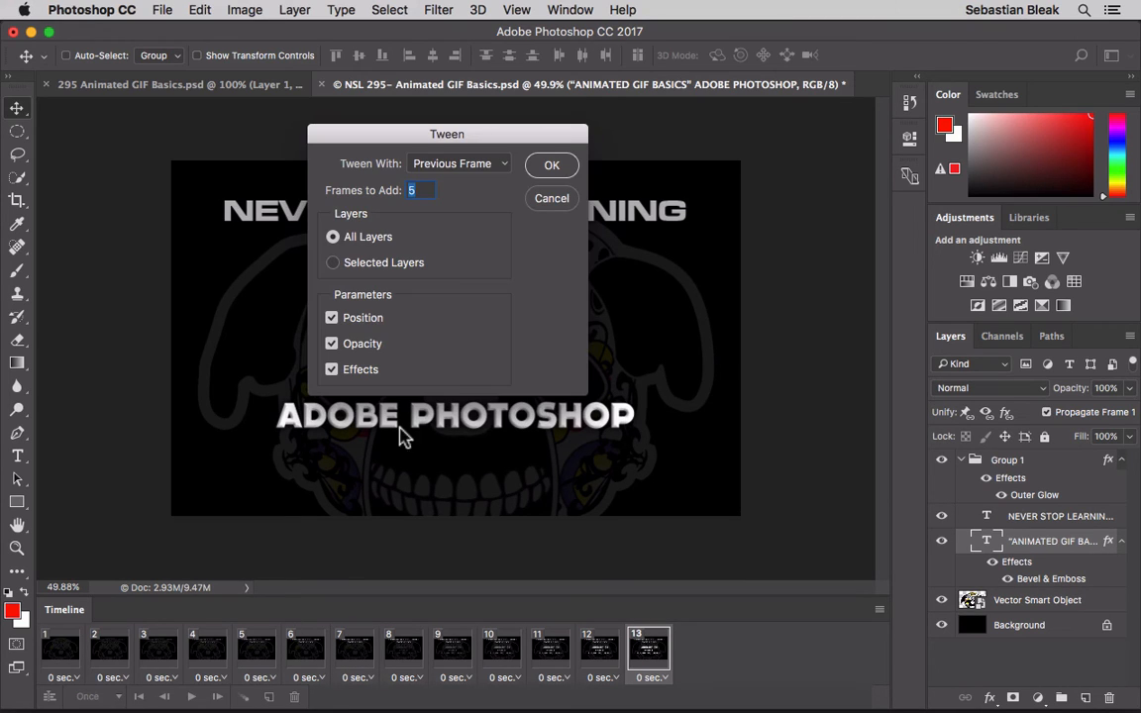
pyautogui.click(496, 171)
pyautogui.click(492, 179)
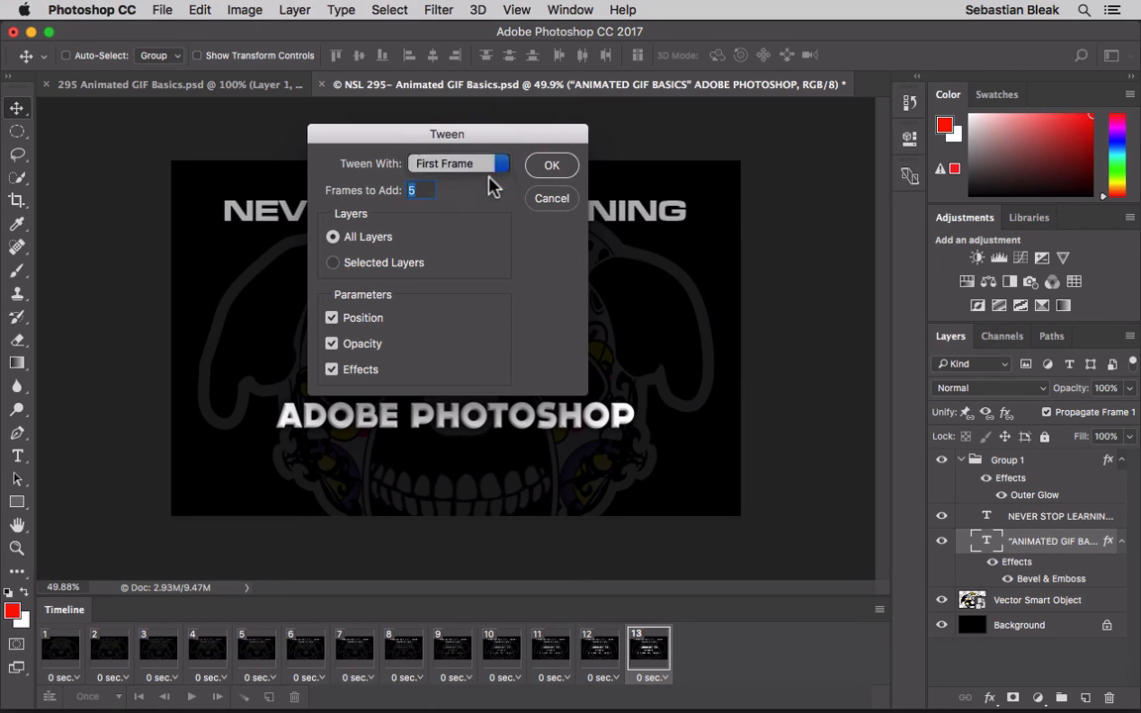
pyautogui.click(543, 169)
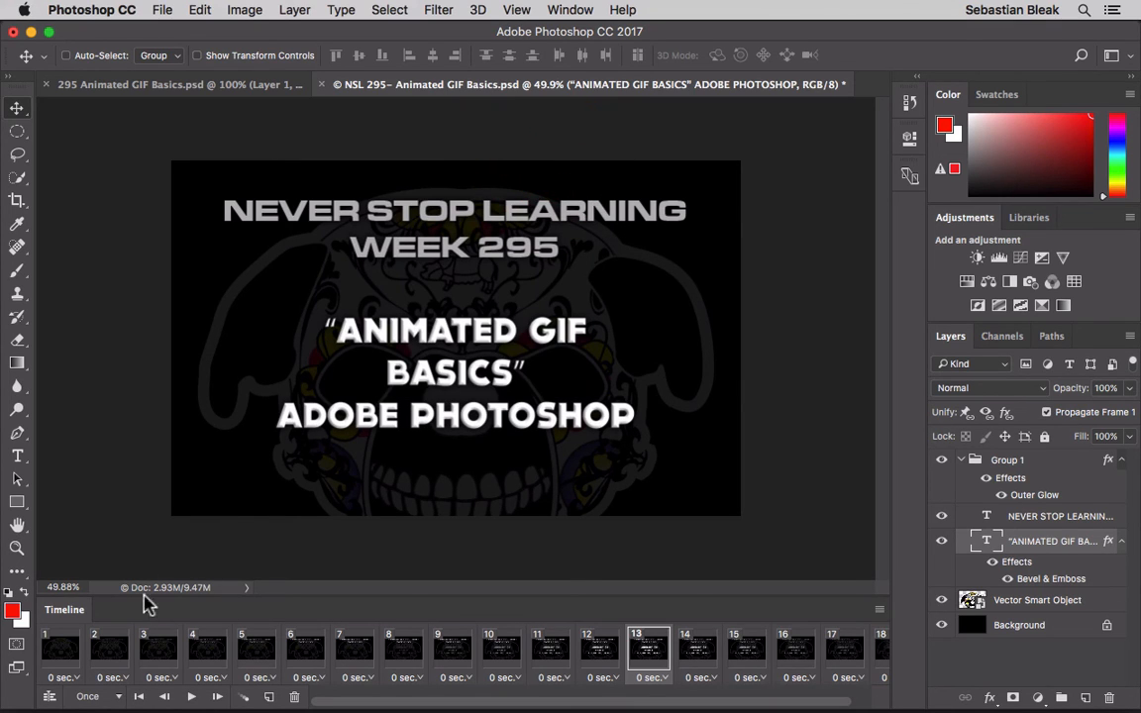
# - Set the animation to loop 3 times and preview it from frame 1
pyautogui.click(99, 695)
pyautogui.click(99, 637)
pyautogui.click(67, 651)
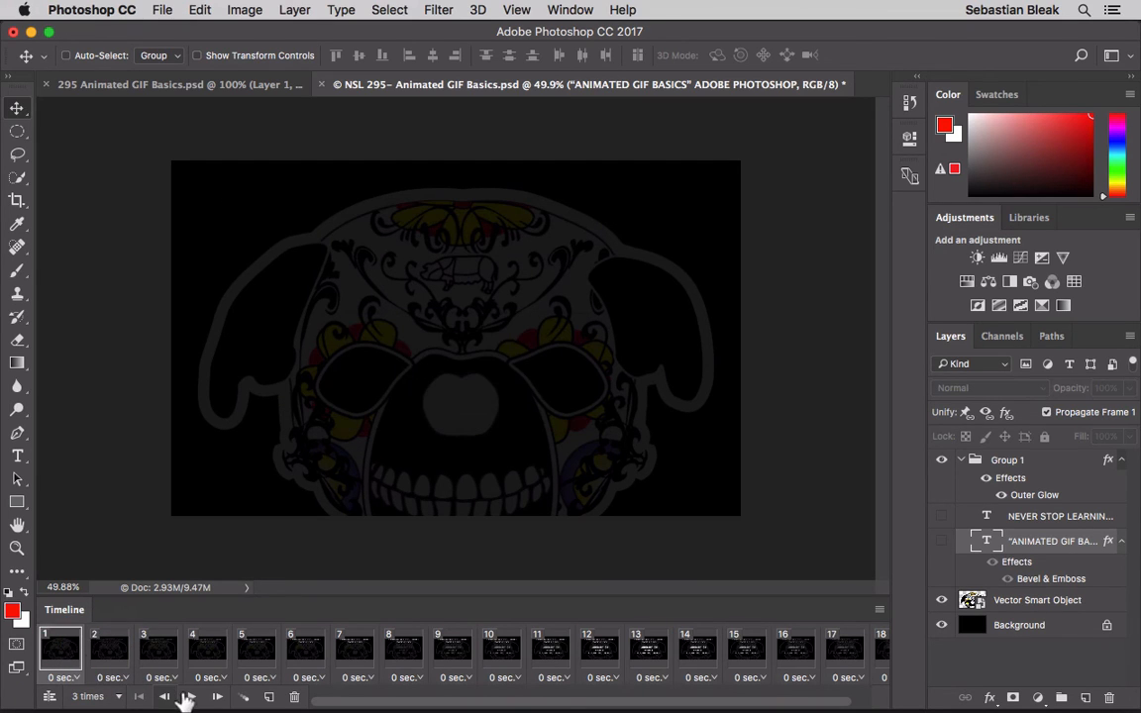
pyautogui.click(191, 696)
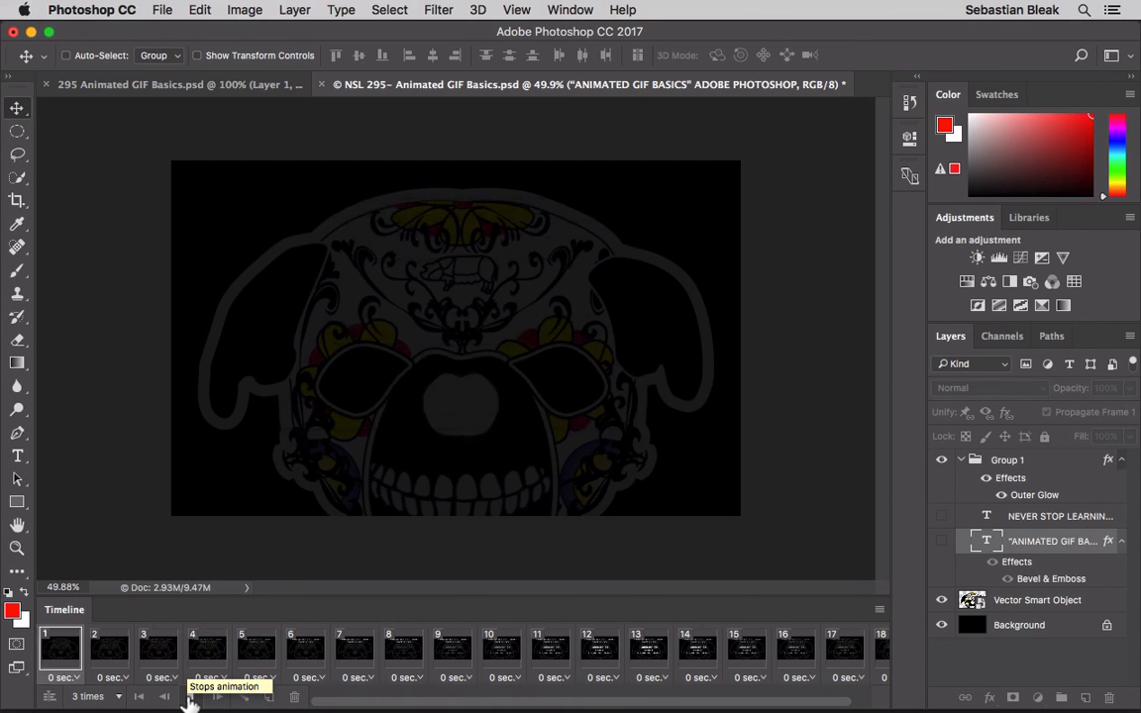
pyautogui.click(191, 697)
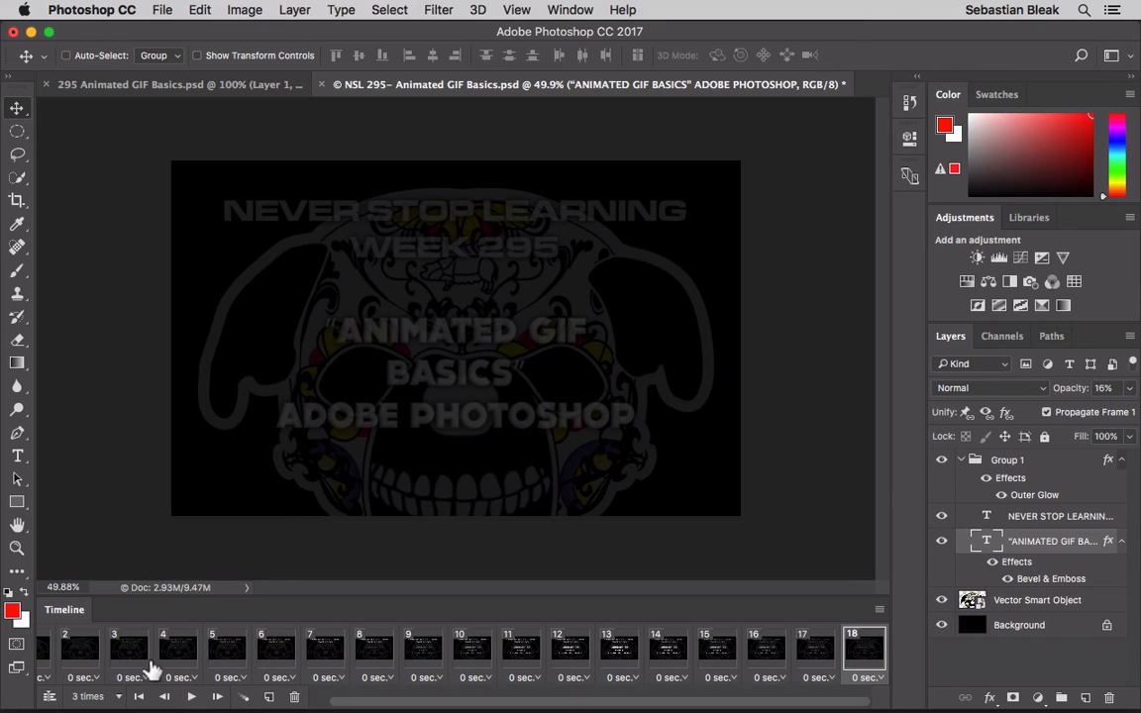
# - Set the delay of frame 7, where the NEVER STOP LEARNING text is fully visible, to 1.0 second
pyautogui.click(178, 653)
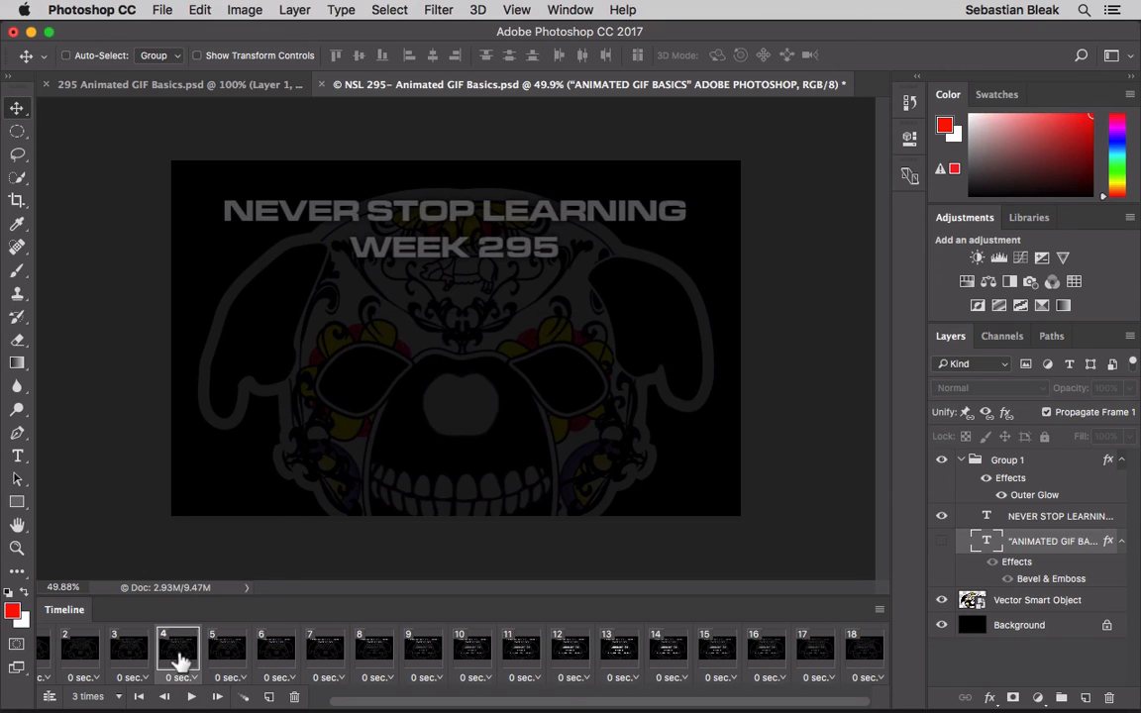
pyautogui.click(321, 658)
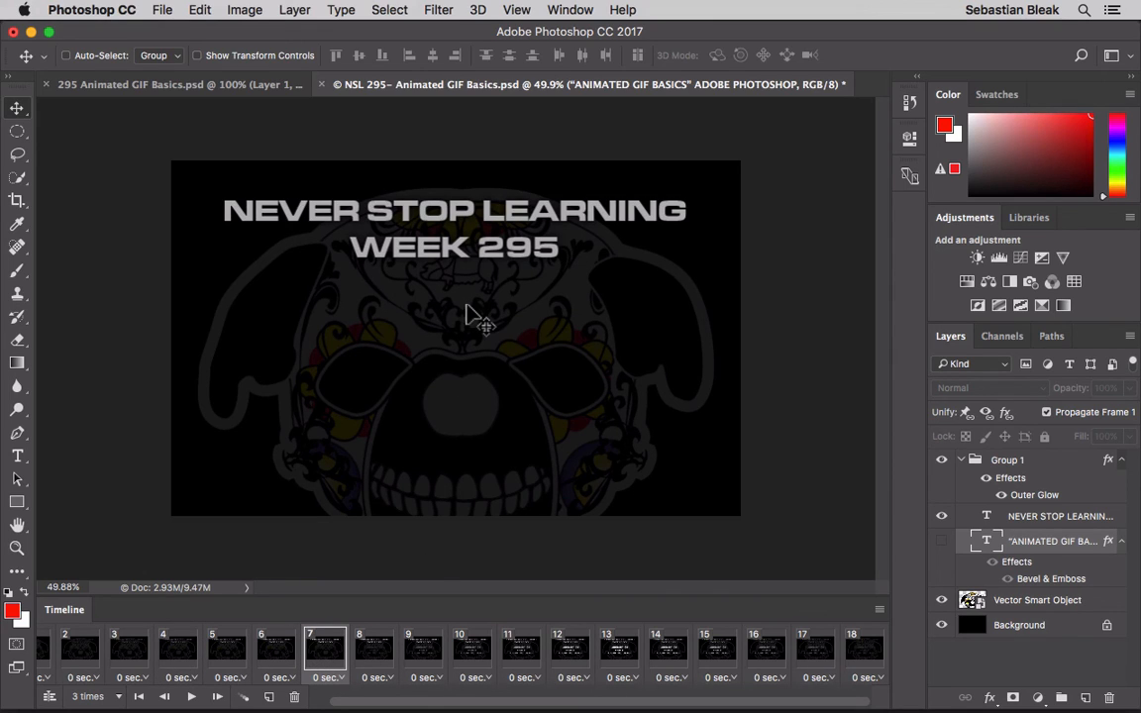
pyautogui.click(335, 643)
pyautogui.click(332, 680)
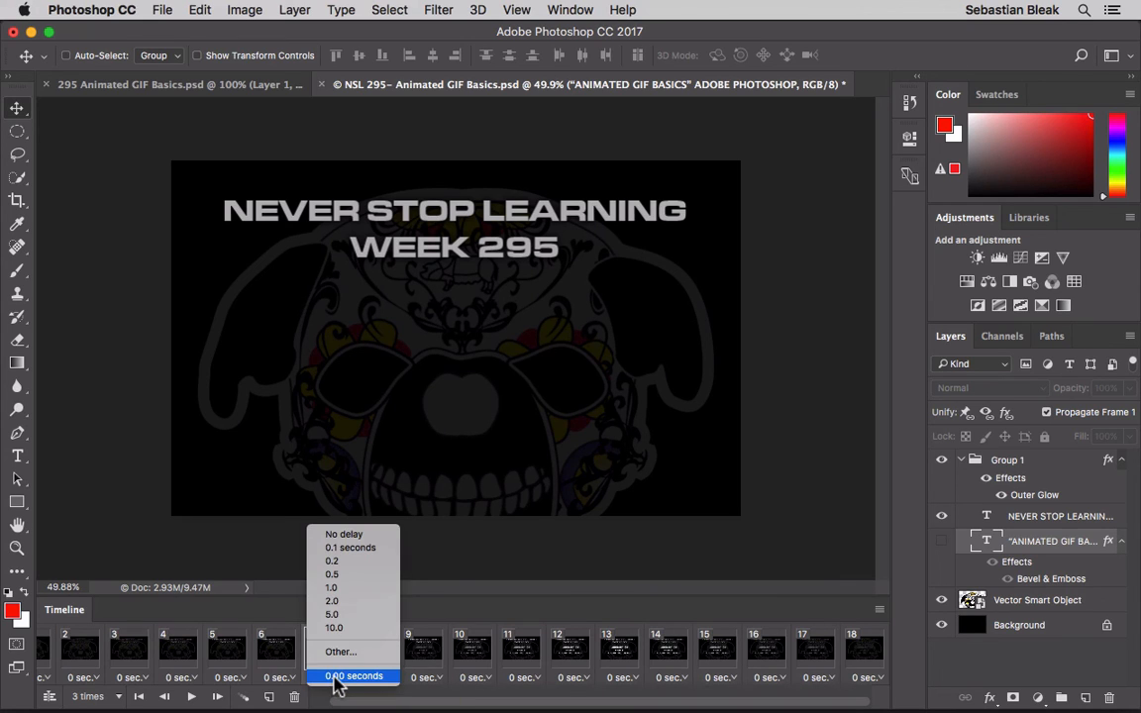
pyautogui.click(364, 588)
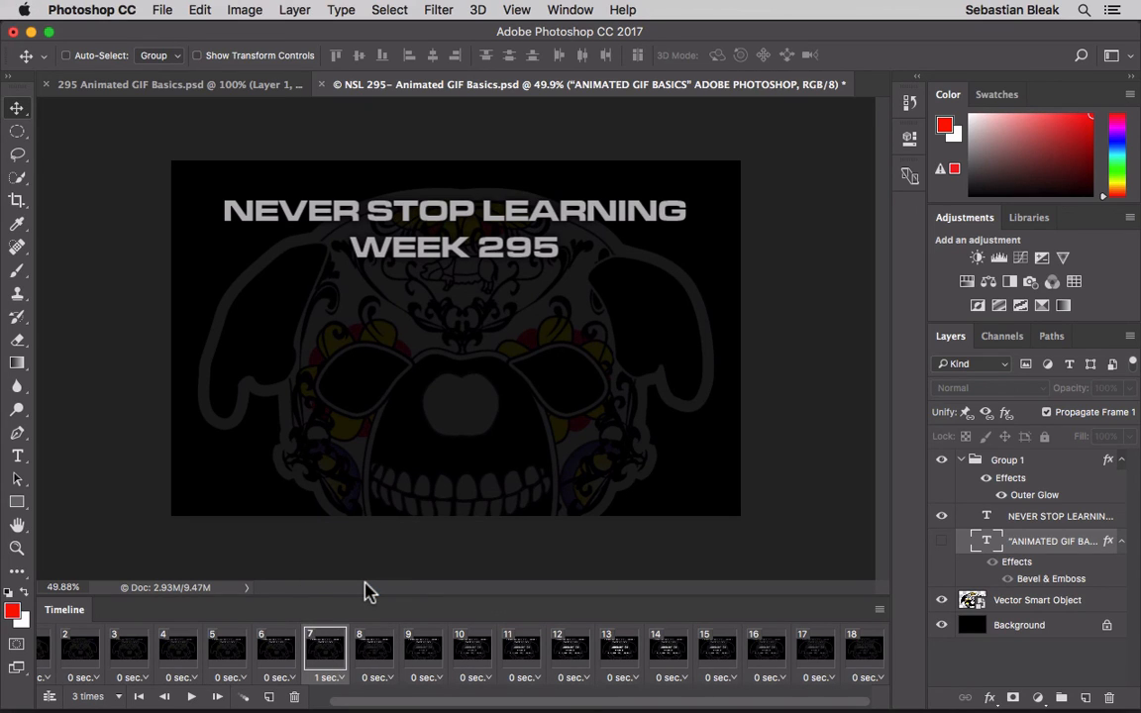
# - Set the delay of frame 13, where both texts are fully visible, to 2.0 seconds
pyautogui.click(566, 654)
pyautogui.click(614, 653)
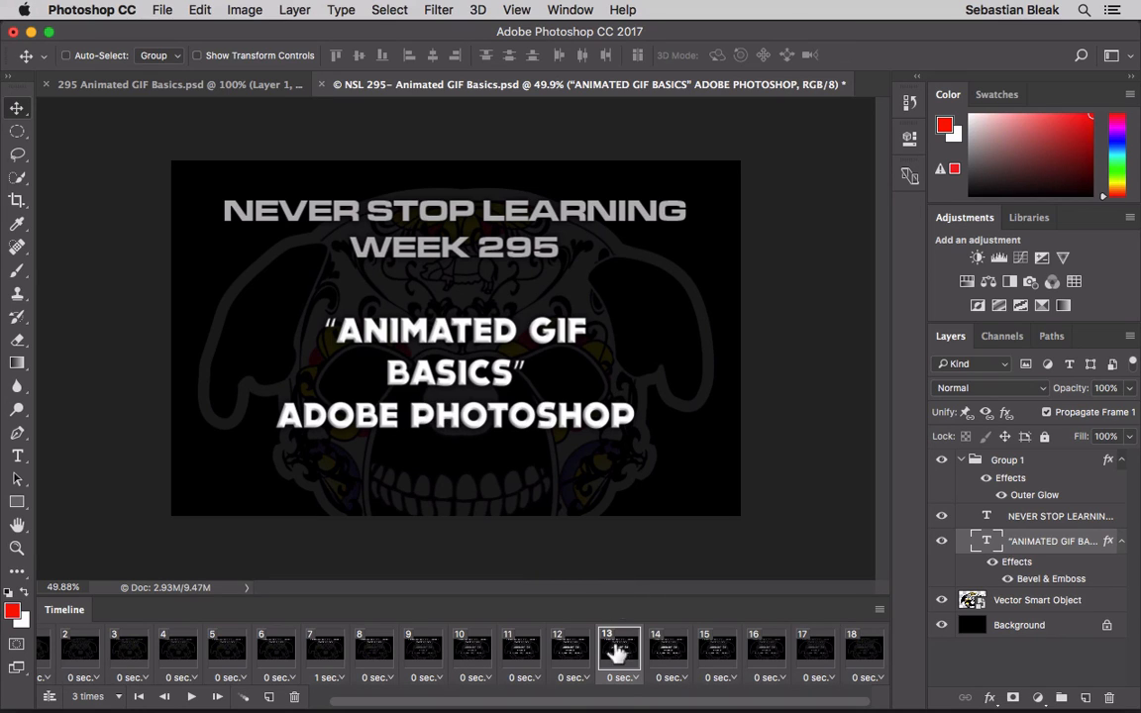
pyautogui.click(622, 678)
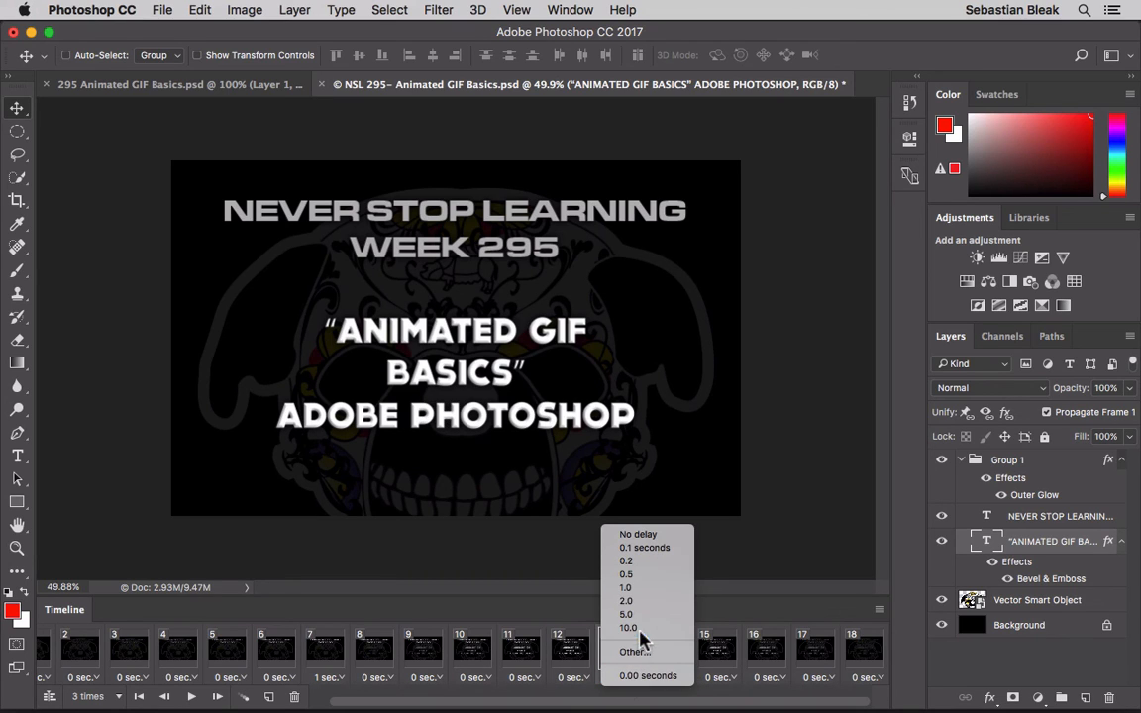
pyautogui.click(649, 601)
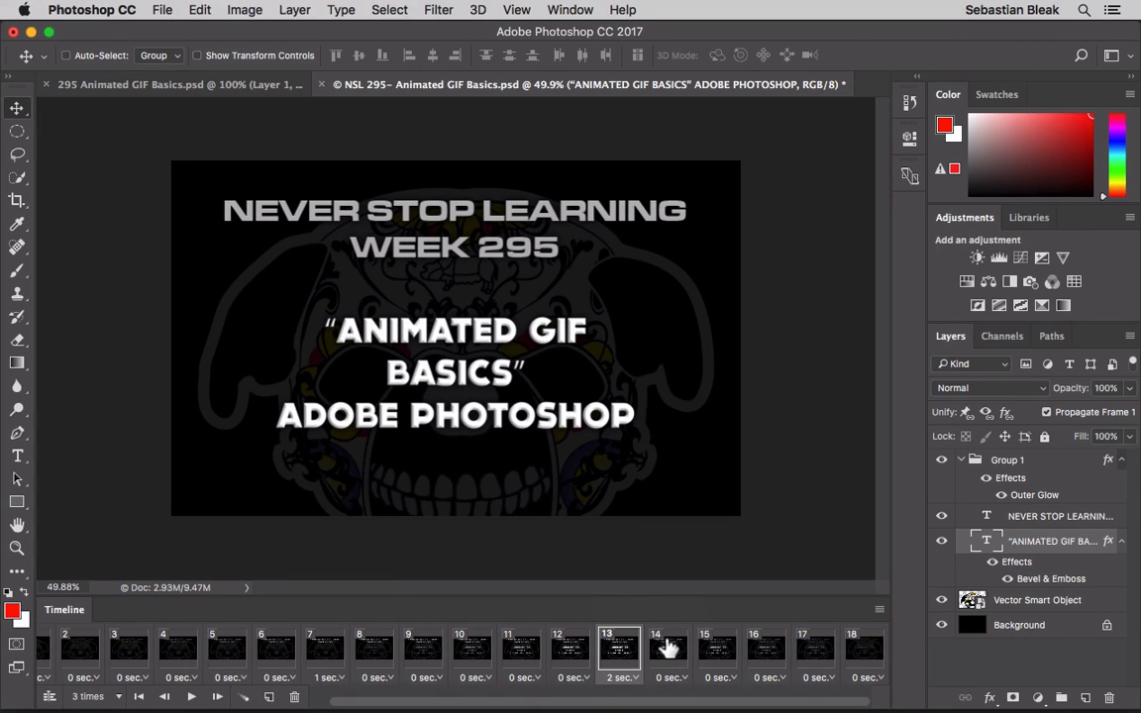
# - Add a new frame after frame 18 and hide both text layers in it
pyautogui.click(858, 649)
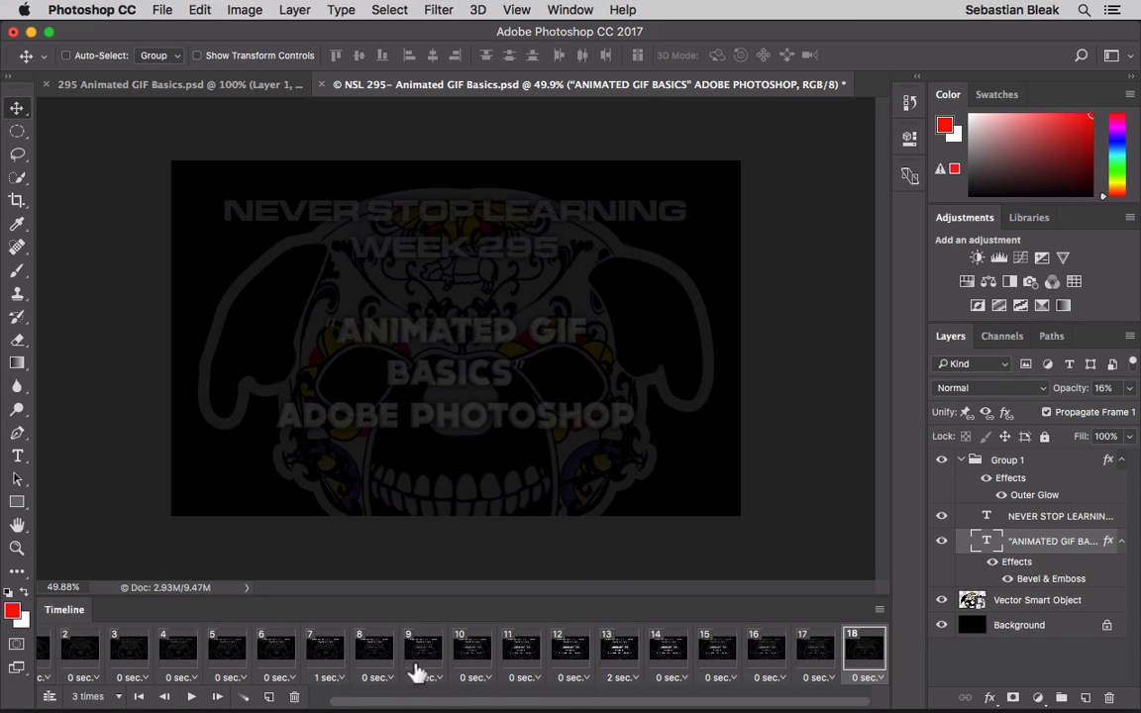
pyautogui.click(268, 696)
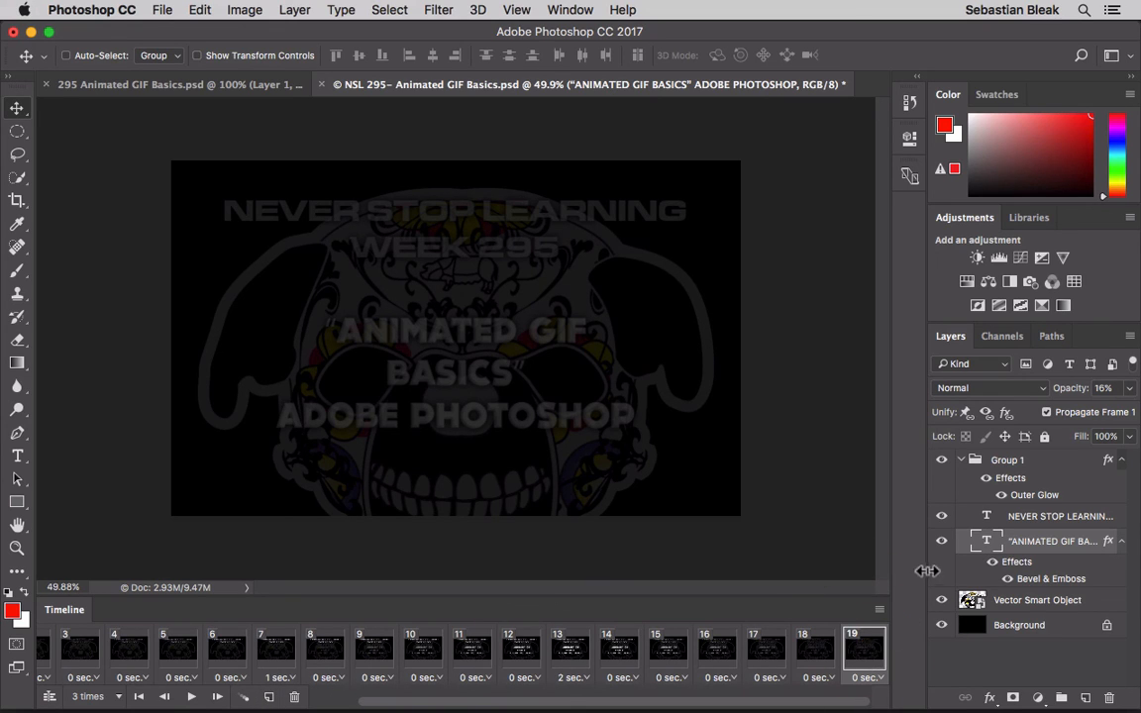
pyautogui.click(942, 541)
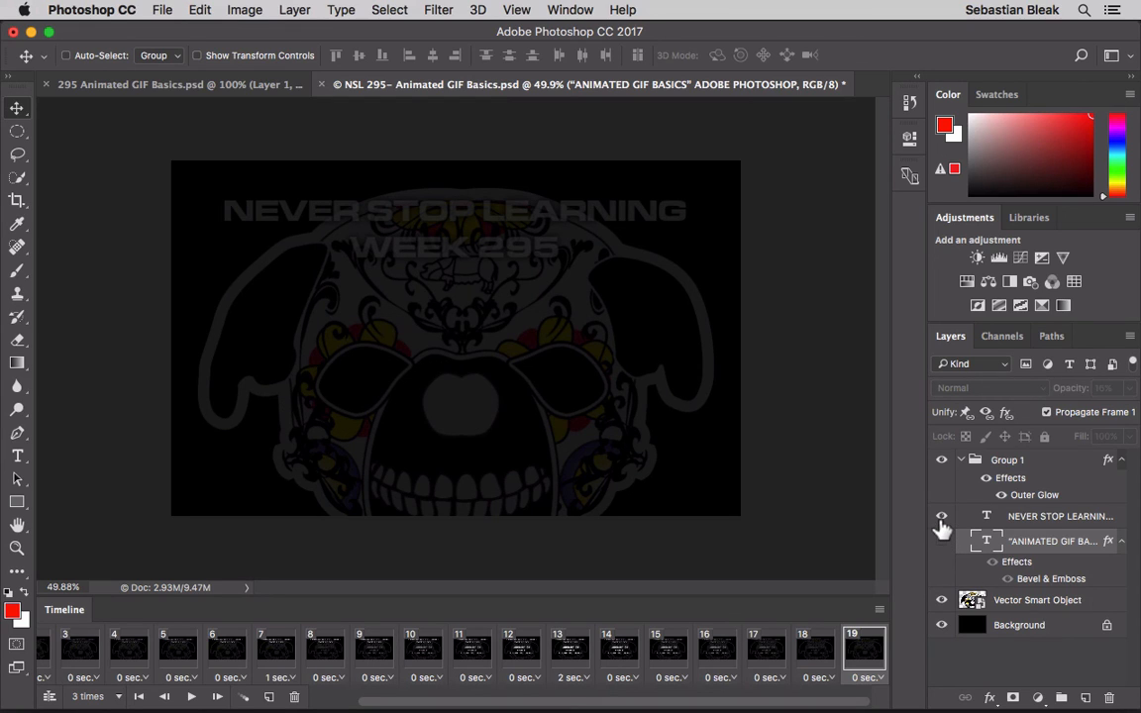
pyautogui.click(941, 517)
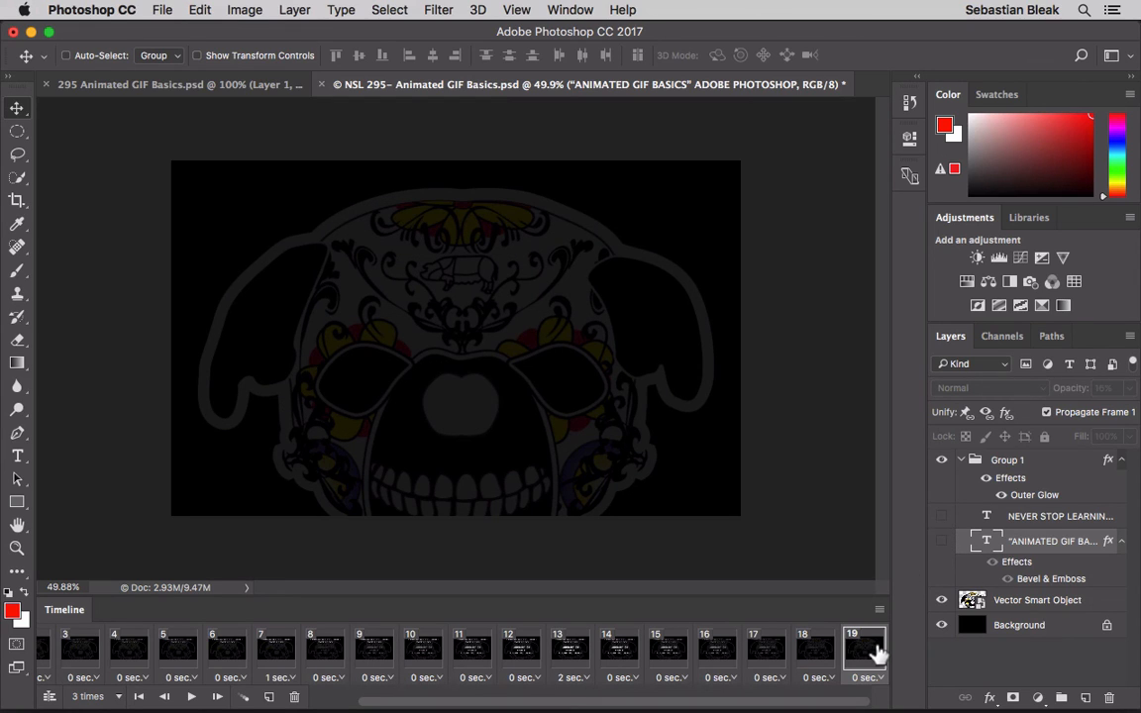
# - Set the final frame's delay to 2.0 seconds and play the animation from the first frame
pyautogui.click(867, 677)
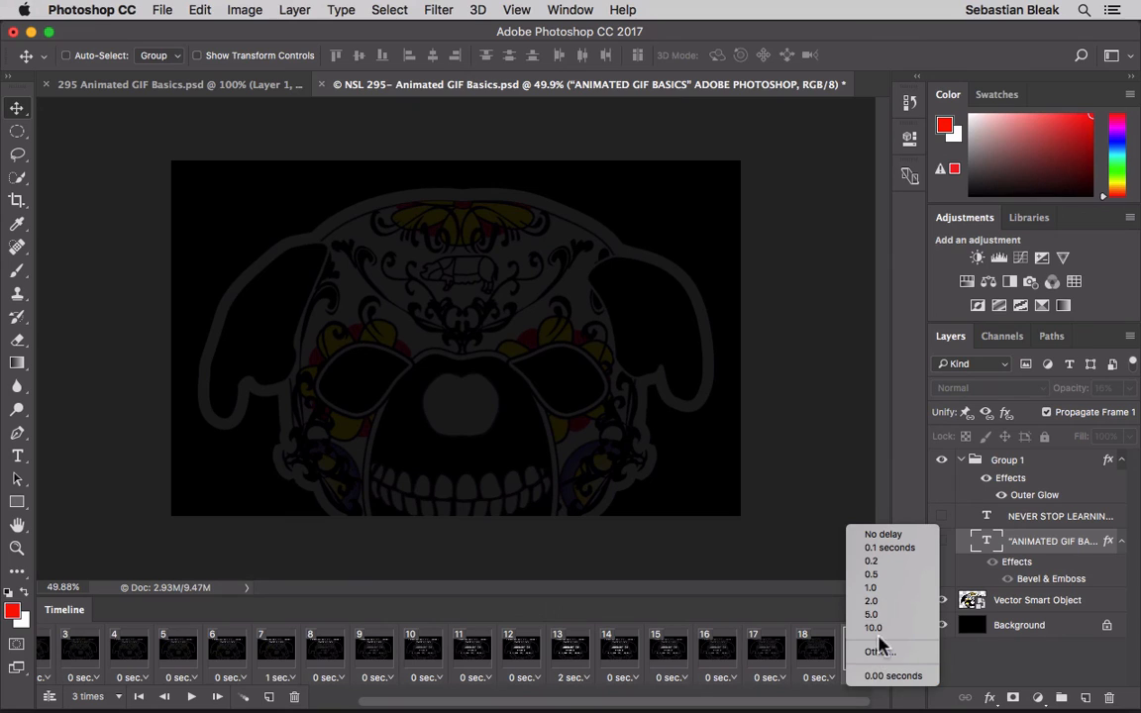
pyautogui.click(873, 601)
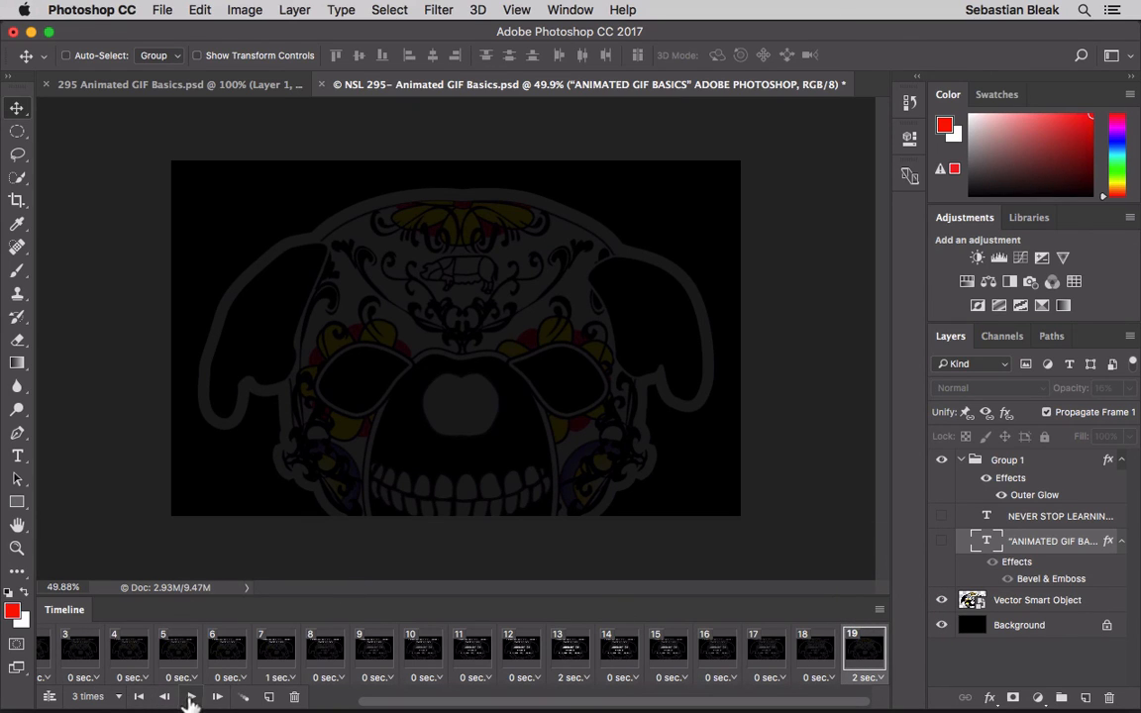
pyautogui.click(138, 698)
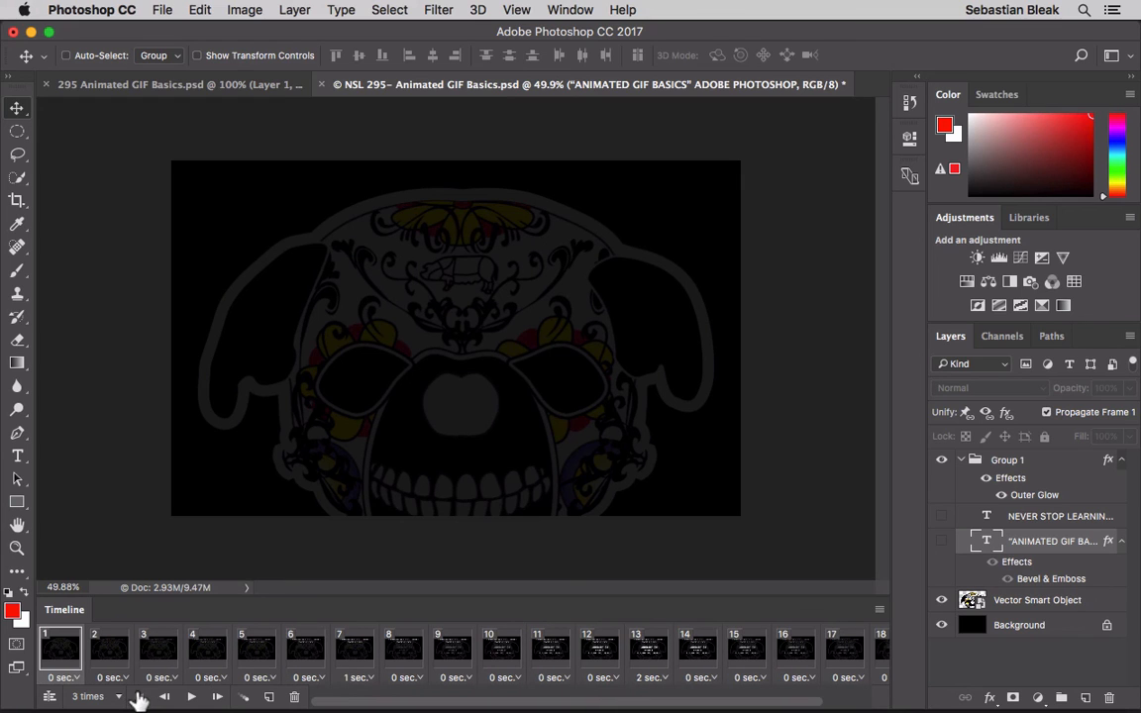
pyautogui.click(191, 697)
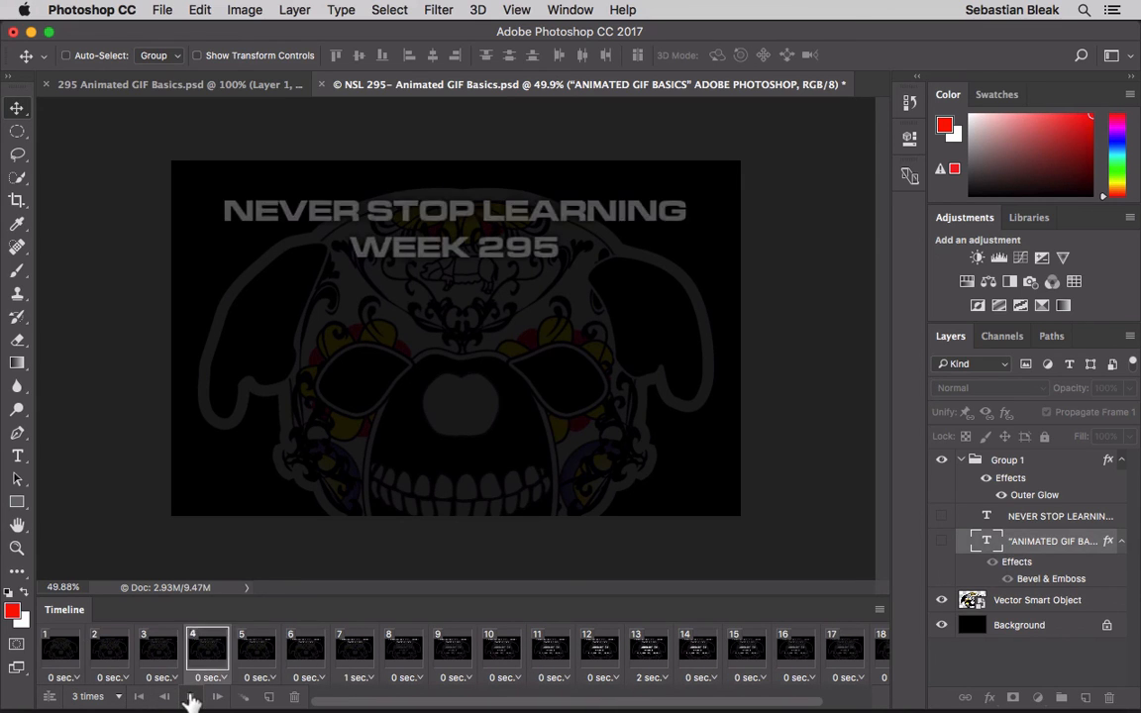